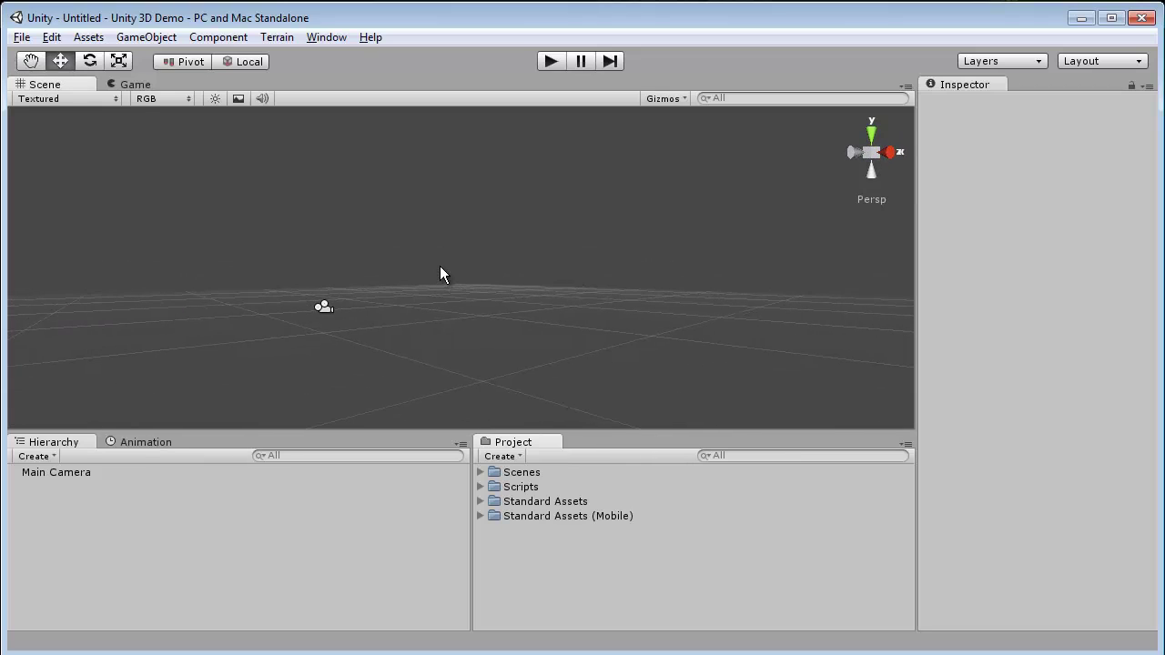
Create a plane and scale it uniformly to about 3.05 to serve as the ground
left_click(146, 38)
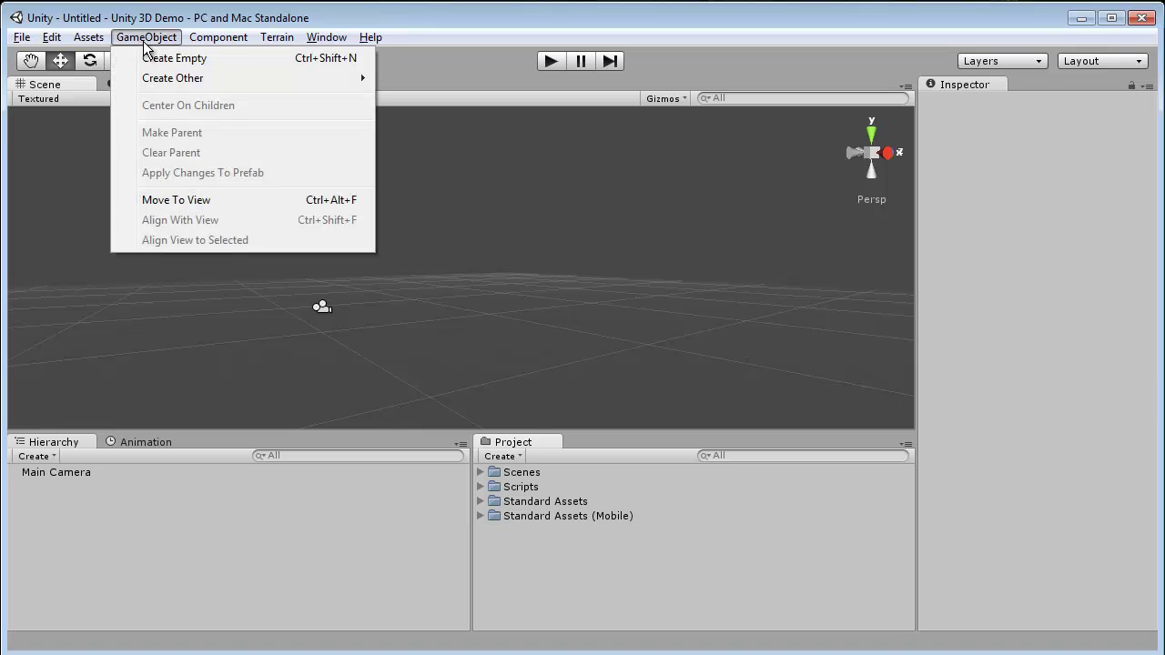
mouse_move(181, 78)
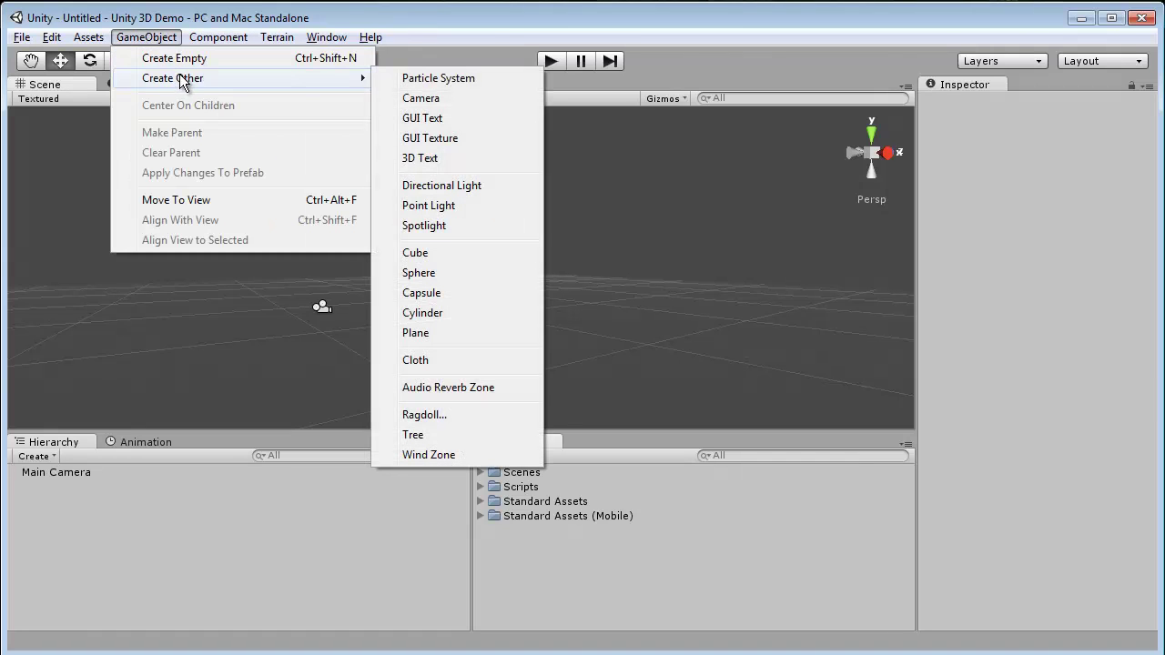
left_click(436, 334)
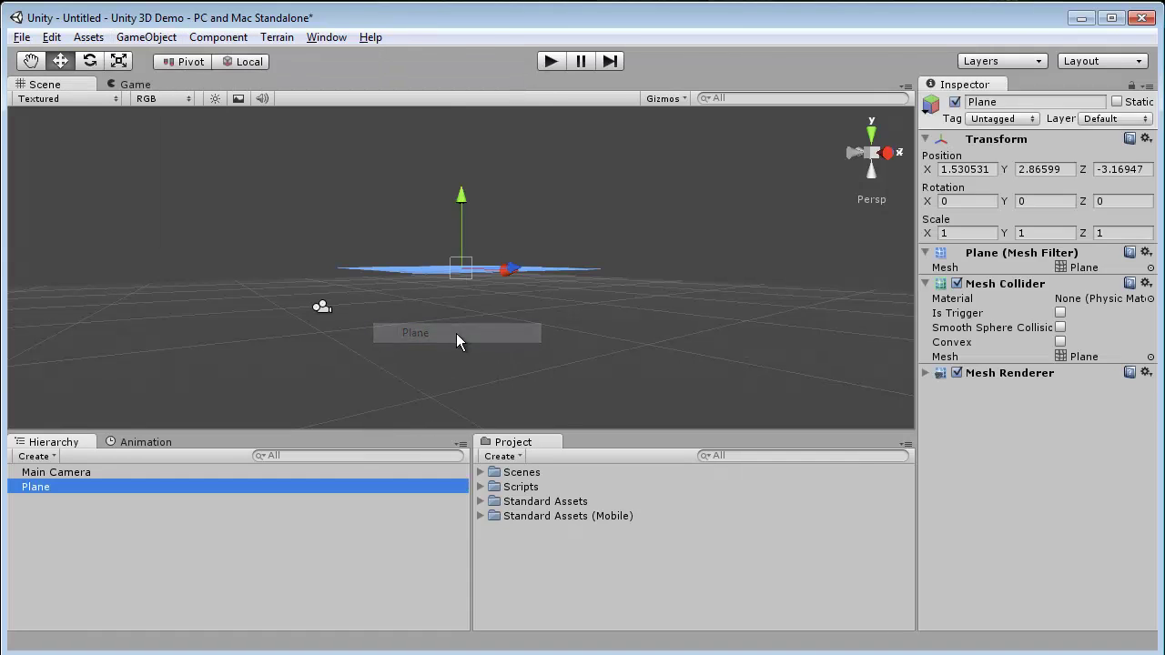
left_click_drag(444, 273, 380, 324, "alt")
key("r")
left_click_drag(460, 267, 638, 258)
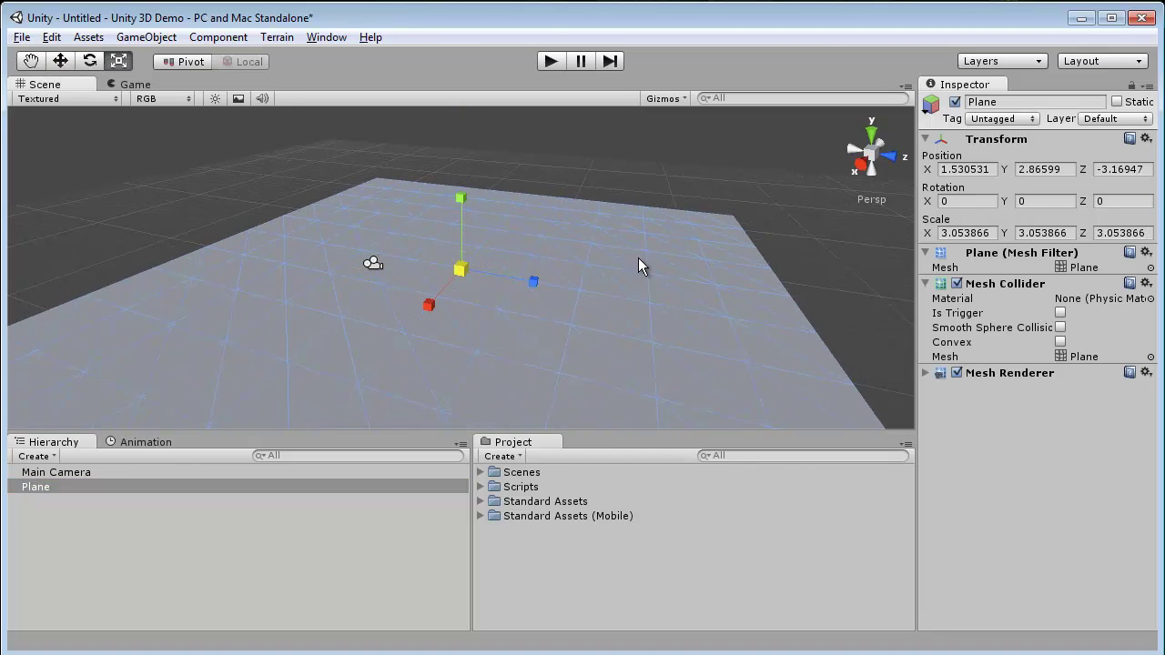
Delete the Main Camera from the scene
left_click(373, 266)
left_click_drag(439, 237, 404, 232, "alt")
key("Delete")
Add a directional light and move it above the plane's far edge, at about Y 7.07 and Z -18.17
left_click(148, 37)
mouse_move(189, 80)
left_click(470, 187)
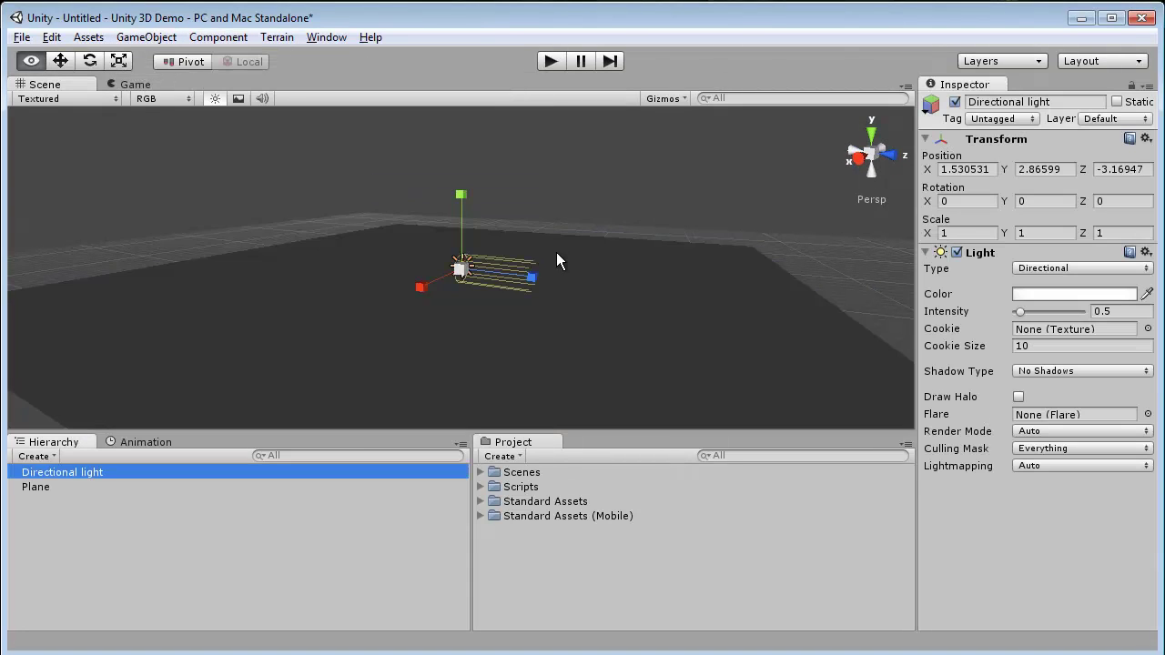
left_click_drag(556, 257, 419, 279, "alt")
left_click_drag(447, 227, 312, 179, "alt")
left_click_drag(261, 100, 259, 95)
Rotate the directional light downward so that it shines on the plane's surface
key("e")
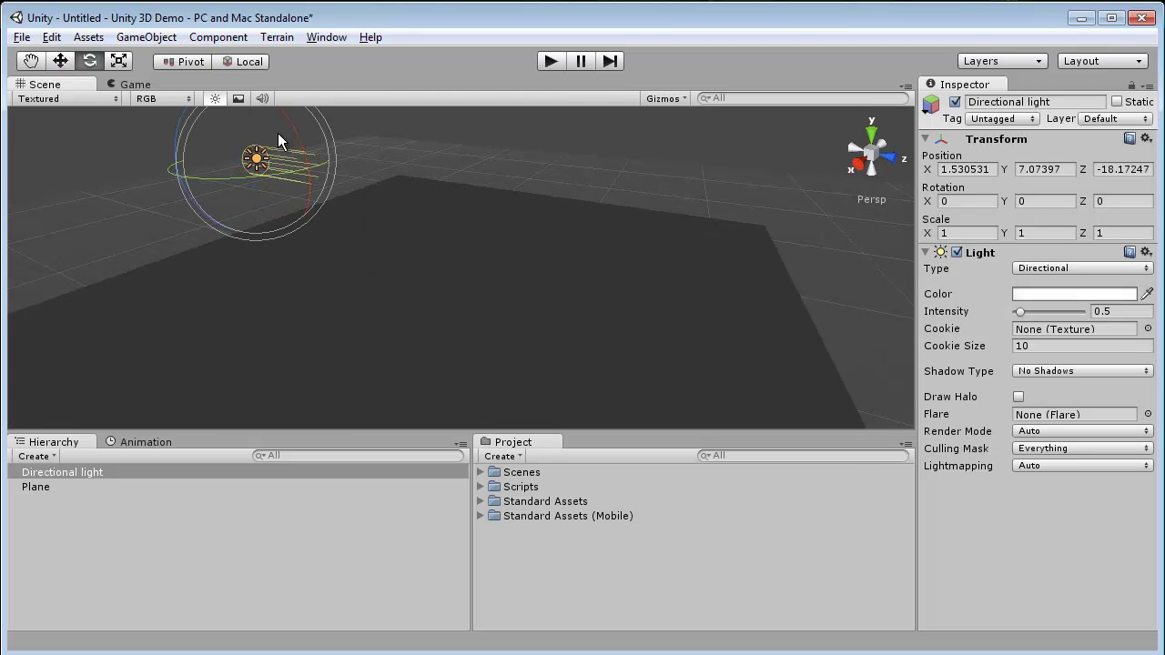
left_click_drag(302, 146, 312, 174)
left_click(506, 152)
left_click_drag(506, 151, 461, 188, "alt")
left_click(147, 37)
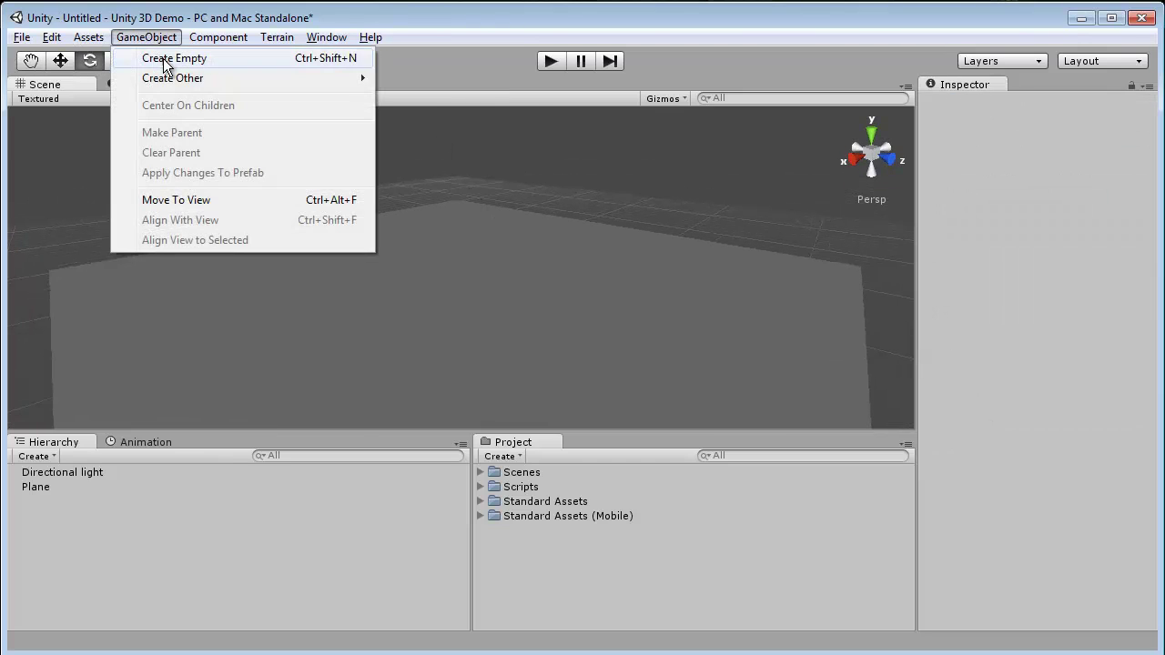
mouse_move(181, 85)
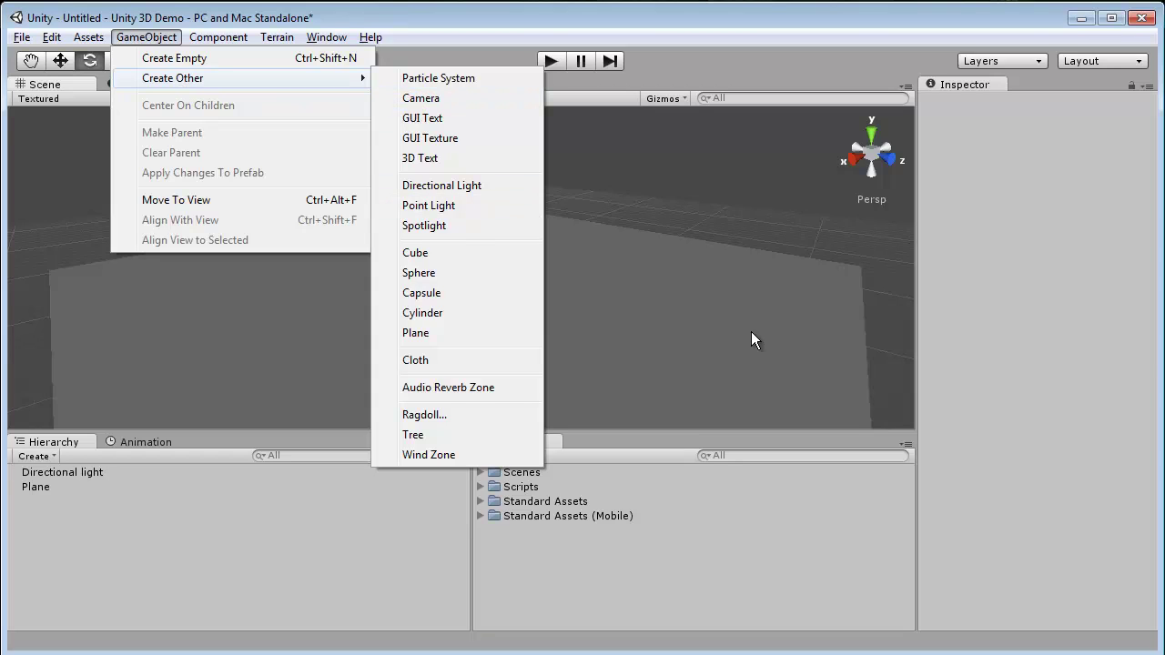
left_click(720, 308)
Try moving the plane upward with the Move tool, and undo the move
key("q")
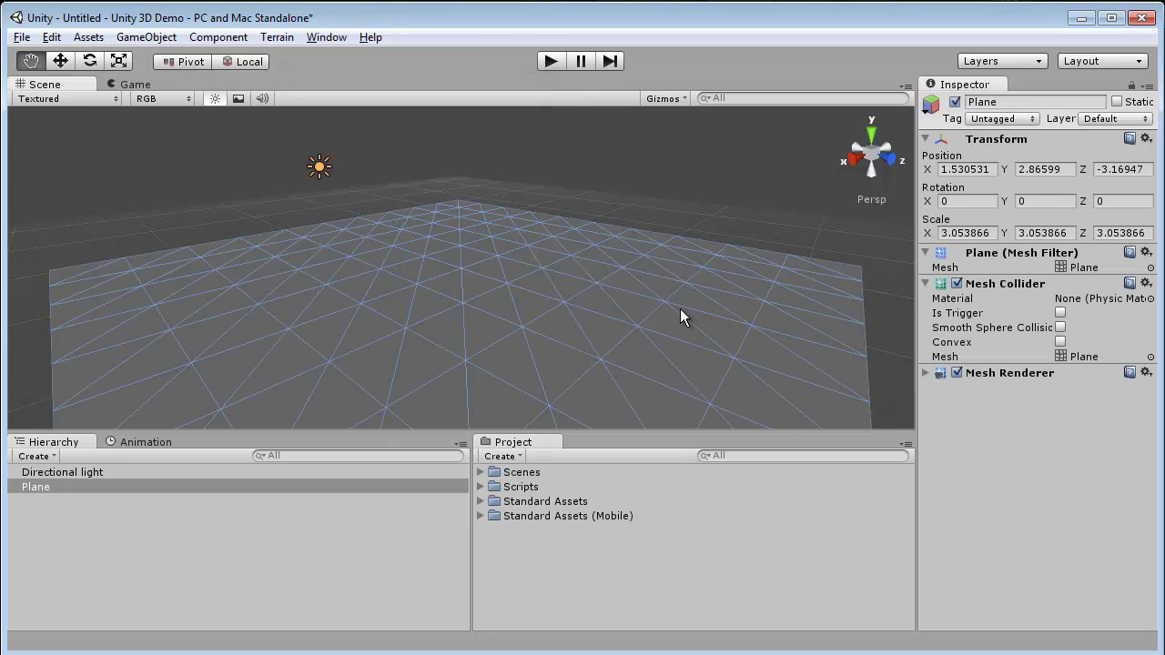
key("w")
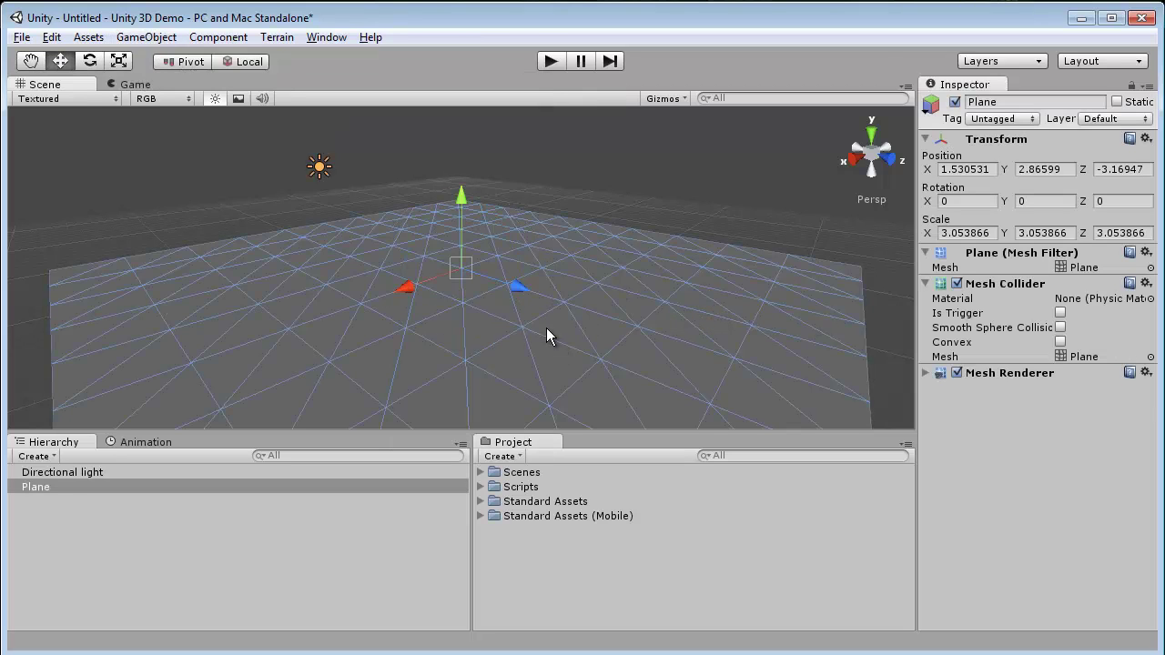
left_click_drag(463, 202, 466, 148)
key("ctrl+z")
left_click(520, 179)
left_click(384, 285)
Try rotating the plane twice with the Rotate tool, undoing each rotation
key("e")
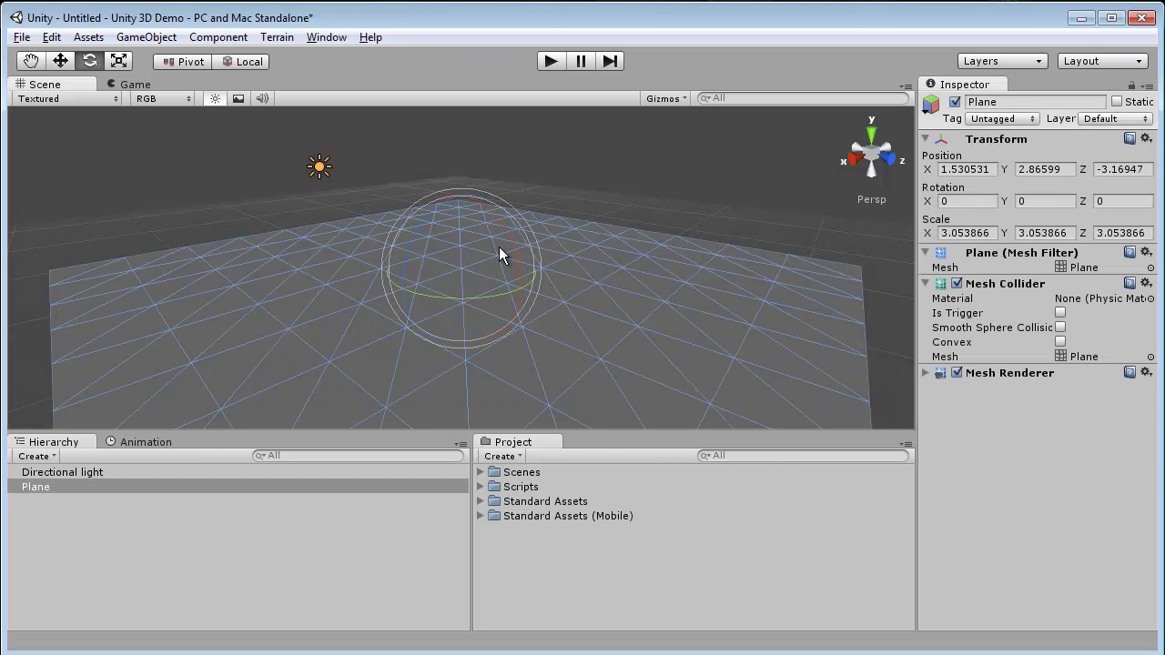
left_click_drag(495, 293, 519, 257)
key("ctrl+z")
key("ctrl+z")
left_click(642, 191)
left_click(571, 287)
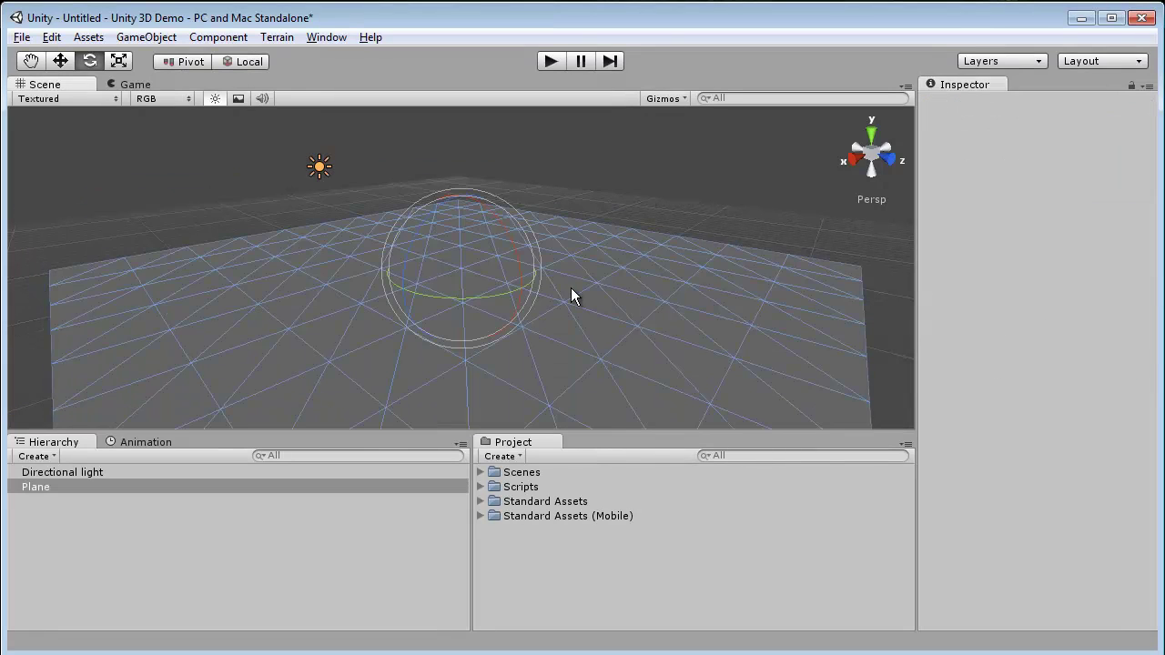
key("w")
key("e")
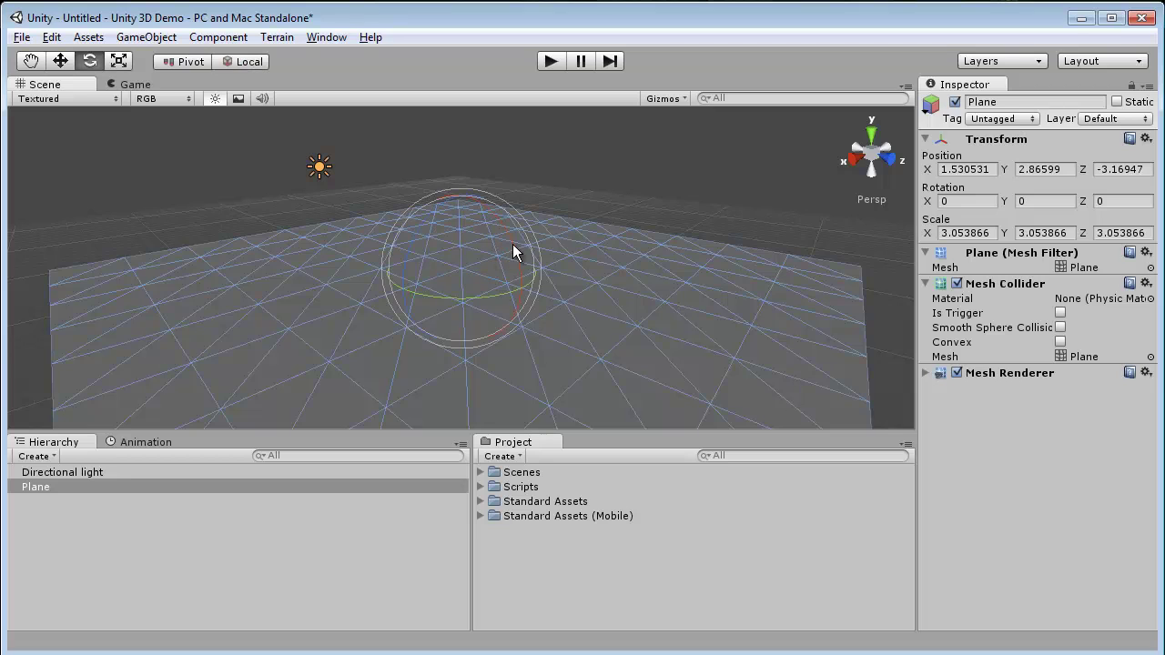
key("w")
key("e")
left_click_drag(483, 234, 533, 284)
key("ctrl+z")
Try enlarging the plane uniformly with the Scale tool, and undo the scaling
key("r")
left_click_drag(461, 268, 527, 255)
key("ctrl+z")
Create a cube and move it near one edge of the plane, at about Y 3.86 and Z 9.39
left_click(652, 172)
right_click_drag(652, 172, 529, 191)
left_click_drag(528, 188, 415, 278, "alt")
left_click(340, 246)
left_click(147, 36)
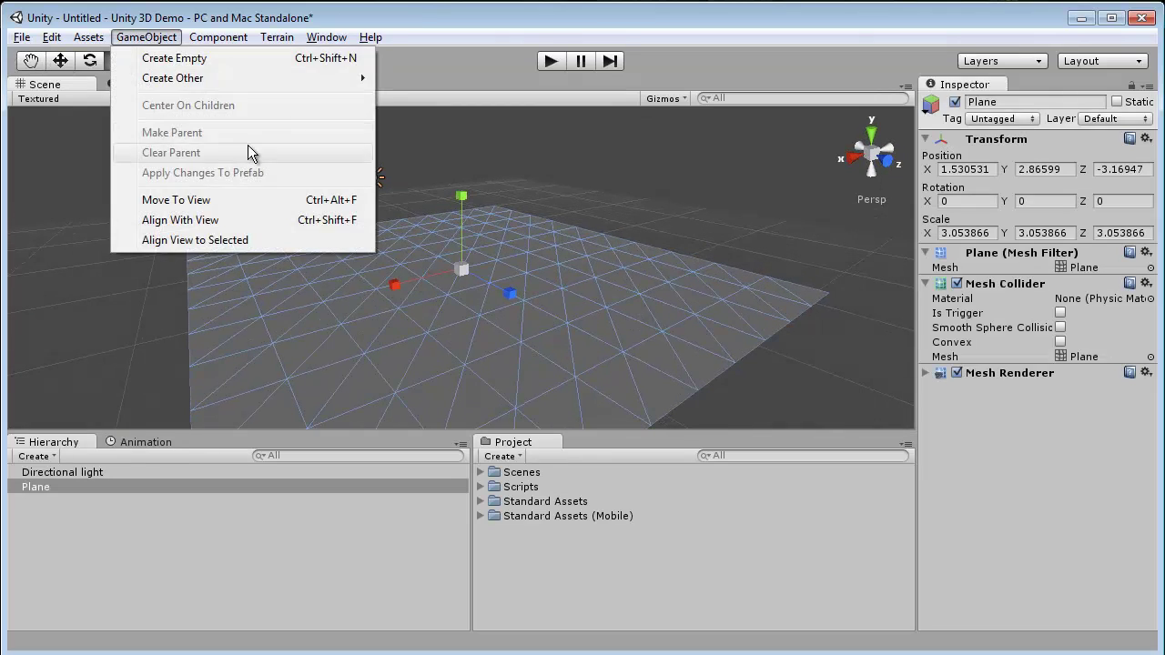
mouse_move(251, 77)
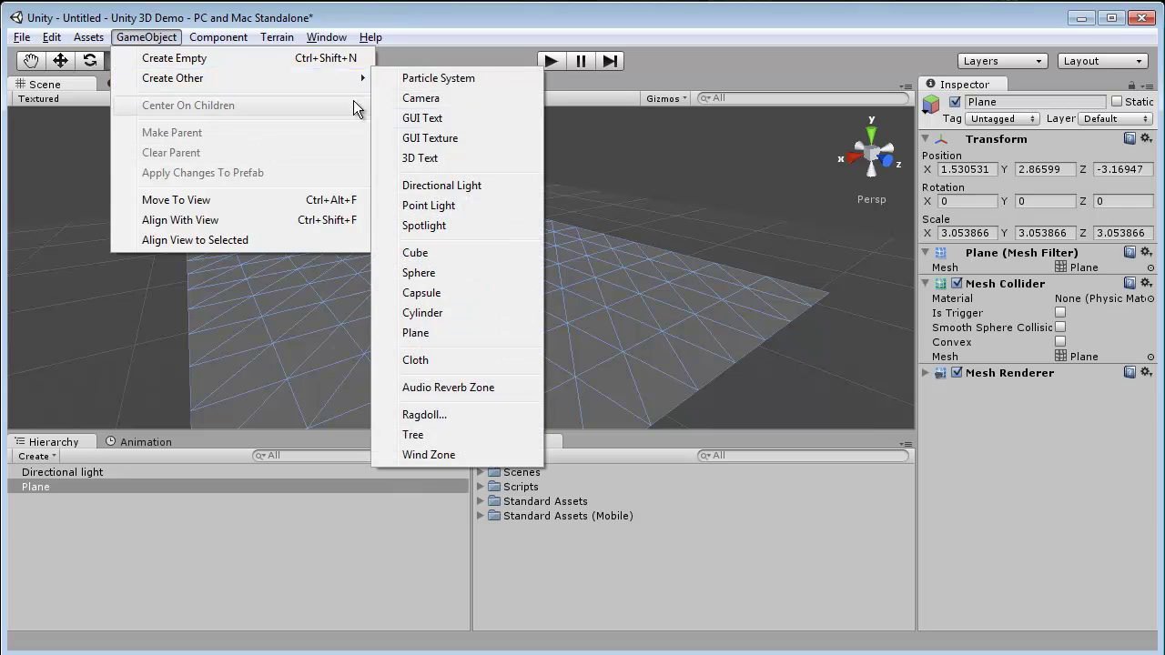
left_click(474, 253)
key("w")
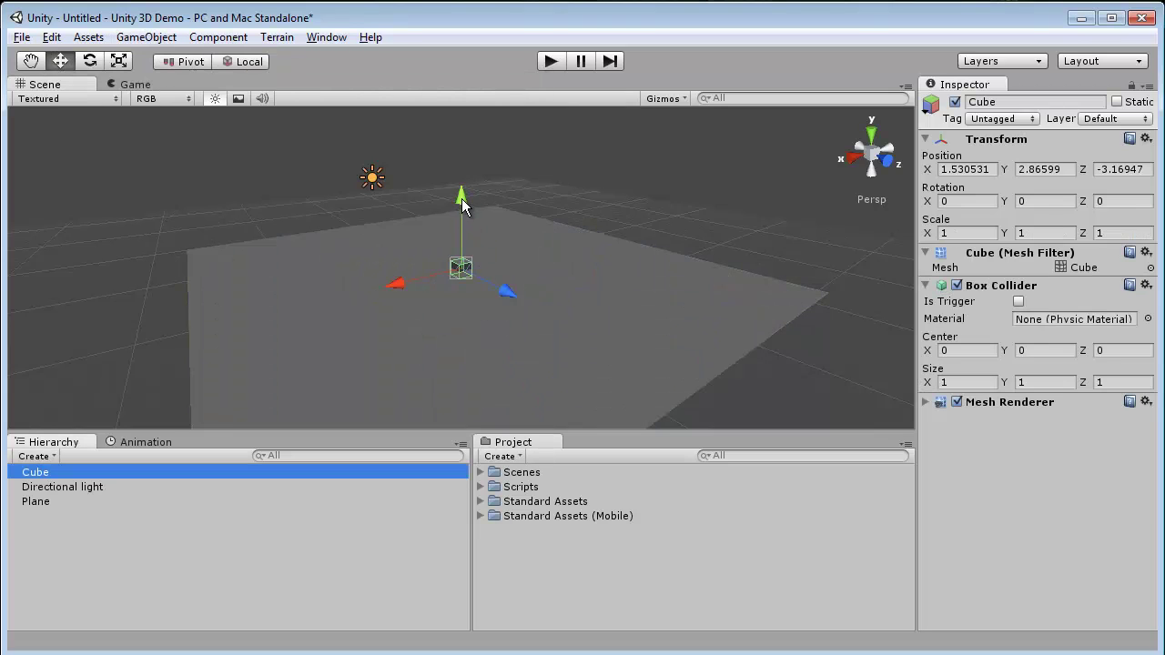
left_click_drag(462, 199, 461, 185)
left_click_drag(476, 278, 654, 307, "alt")
left_click(461, 256)
Stretch the cube along the X axis to a scale of about 21.67 to form a long wall
key("e")
key("r")
left_click_drag(585, 352, 548, 383)
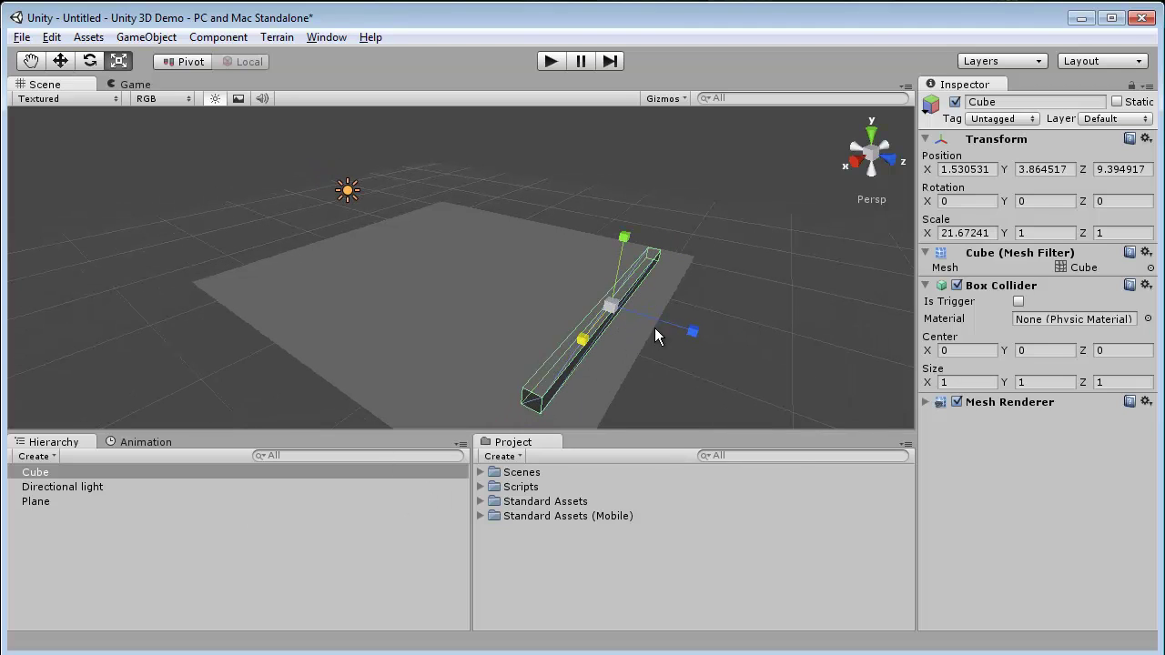
left_click(724, 302)
left_click(588, 330)
left_click_drag(588, 330, 647, 341, "alt")
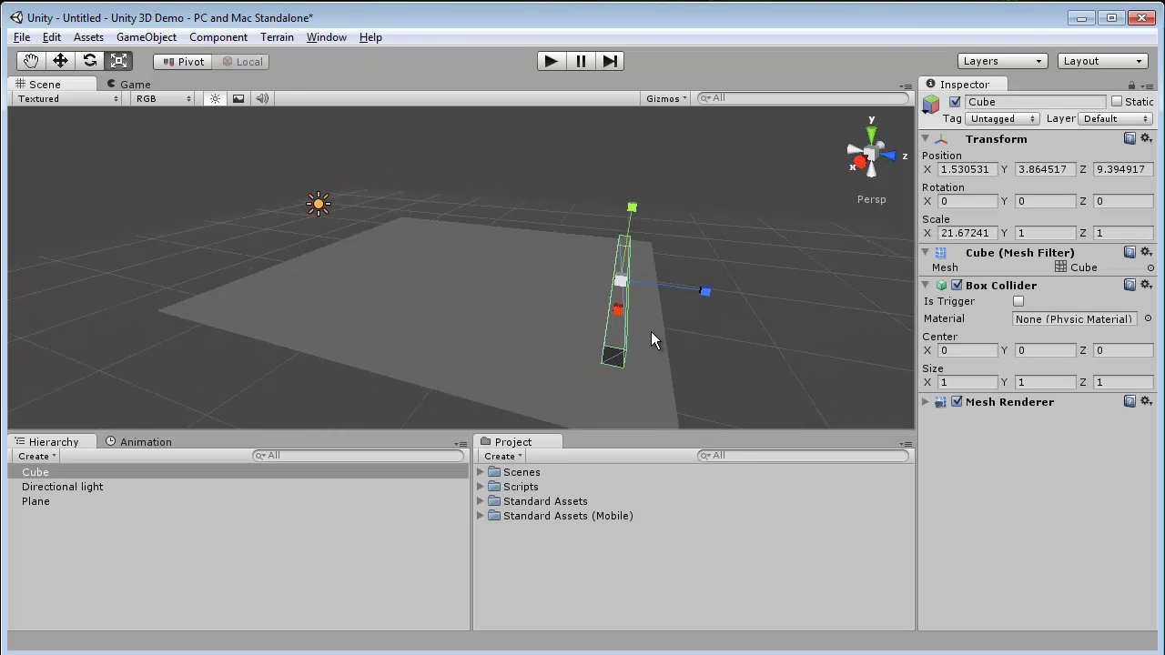
Duplicate the wall and move the copy to the opposite edge of the plane, at about Z -13.34
key("ctrl+d")
key("w")
left_click_drag(691, 290, 503, 335)
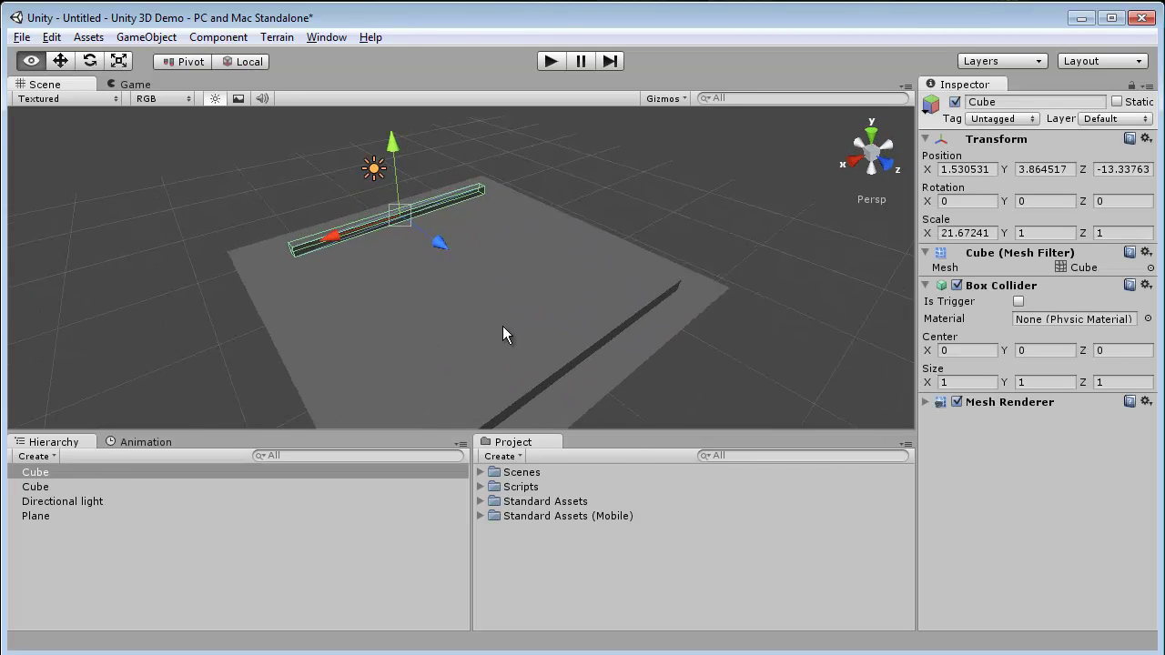
Duplicate the wall as a side wall at about X 13.2, Z -2.32, with its Y rotation set to 90
key("ctrl+d")
left_click_drag(435, 240, 468, 294)
left_click(1042, 206)
type("90")
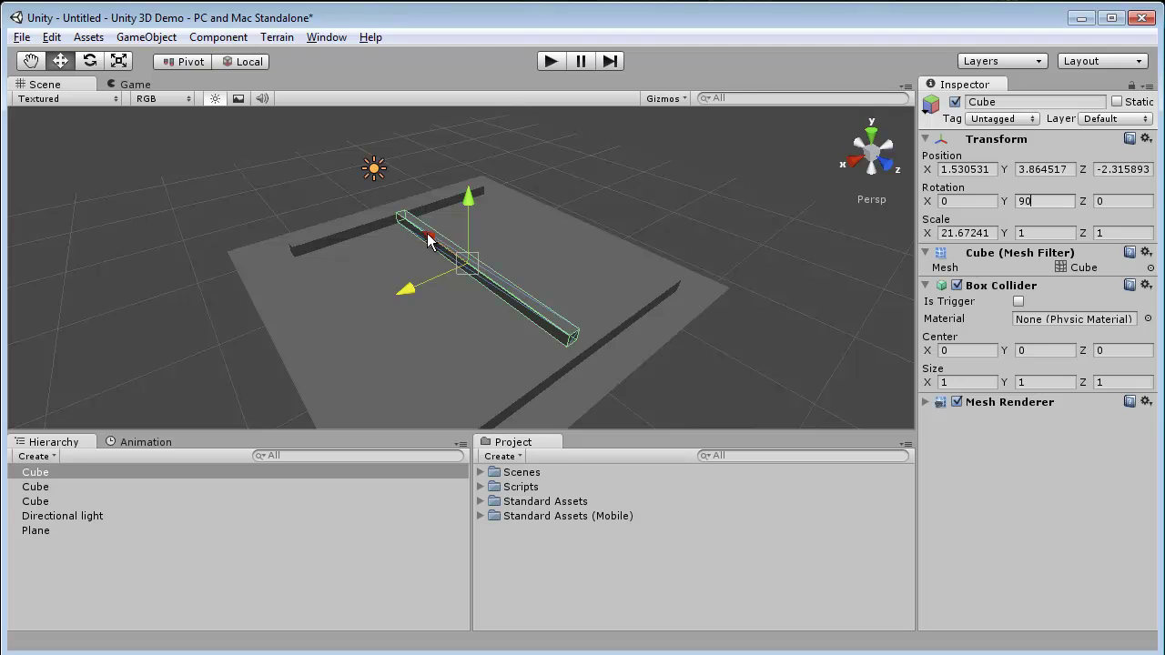
left_click(742, 175)
left_click(464, 259)
left_click_drag(414, 292, 298, 317)
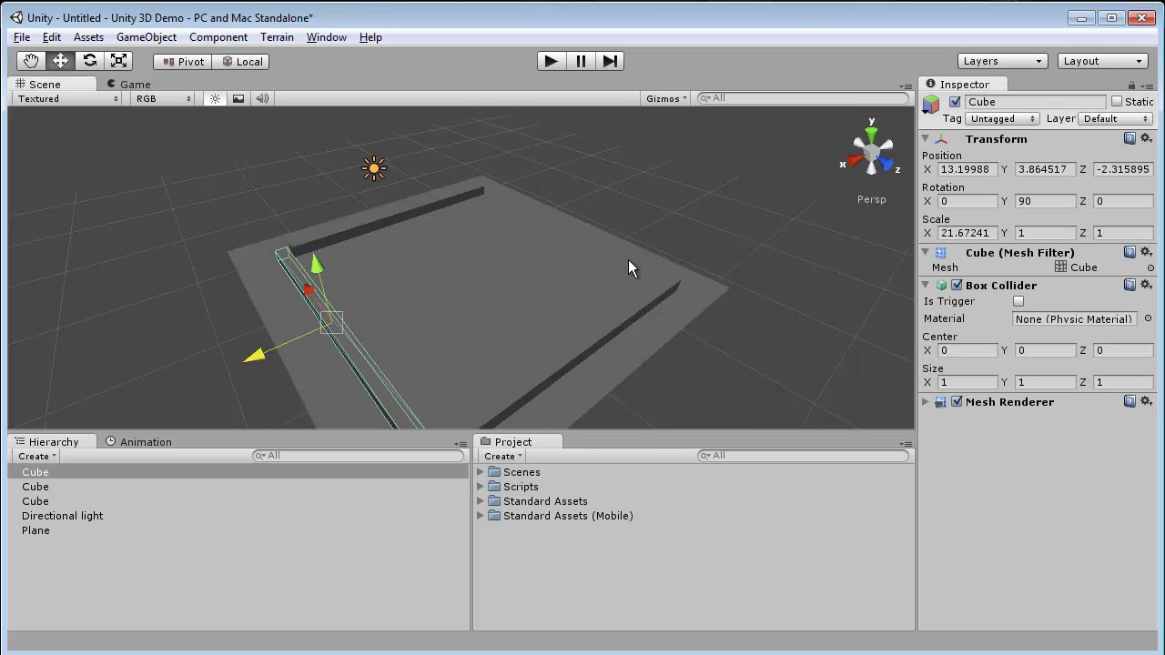
Duplicate the side wall and move the copy to the opposite side, at about X -8.6, to close the enclosure
key("ctrl+d")
left_click_drag(258, 352, 632, 390)
scroll(452, 187, "down", 4)
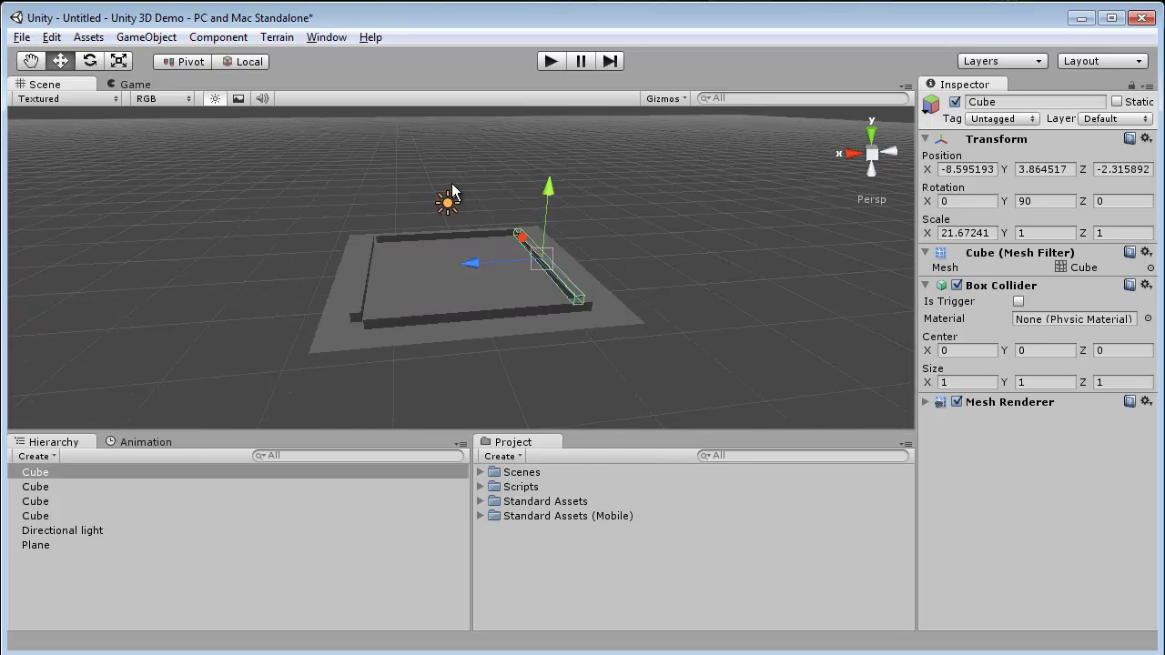
scroll(445, 178, "up", 3)
left_click(541, 531)
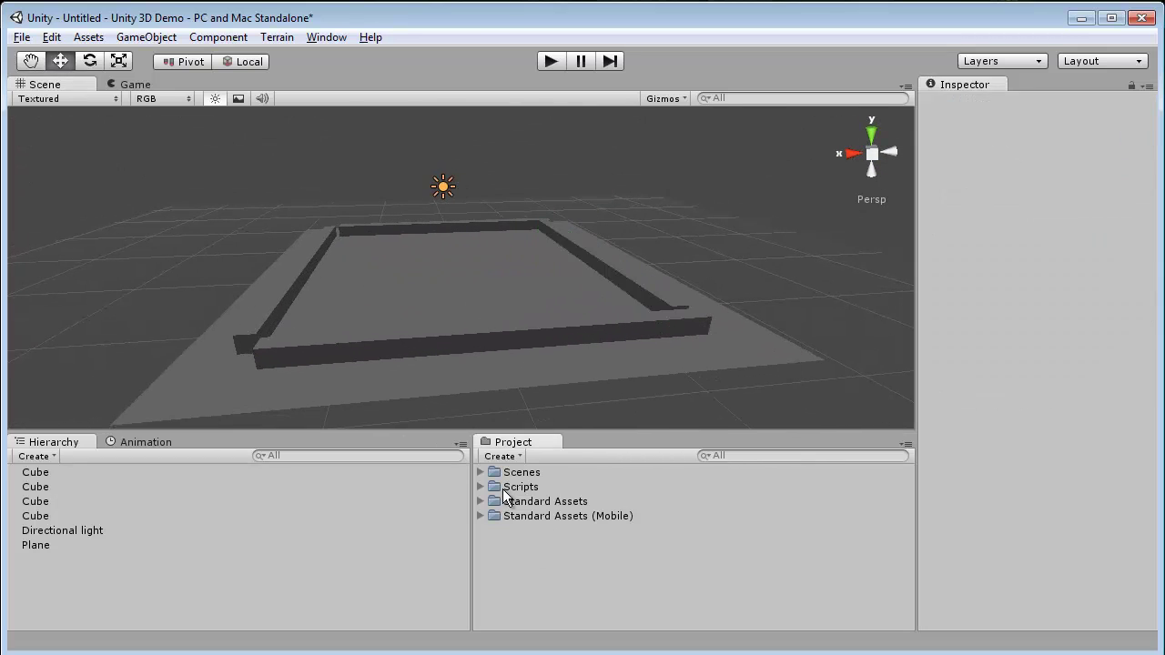
Place the First Person Controller from Standard Assets inside the walled area, at about X 2.73 and Z -1.41
left_click(480, 502)
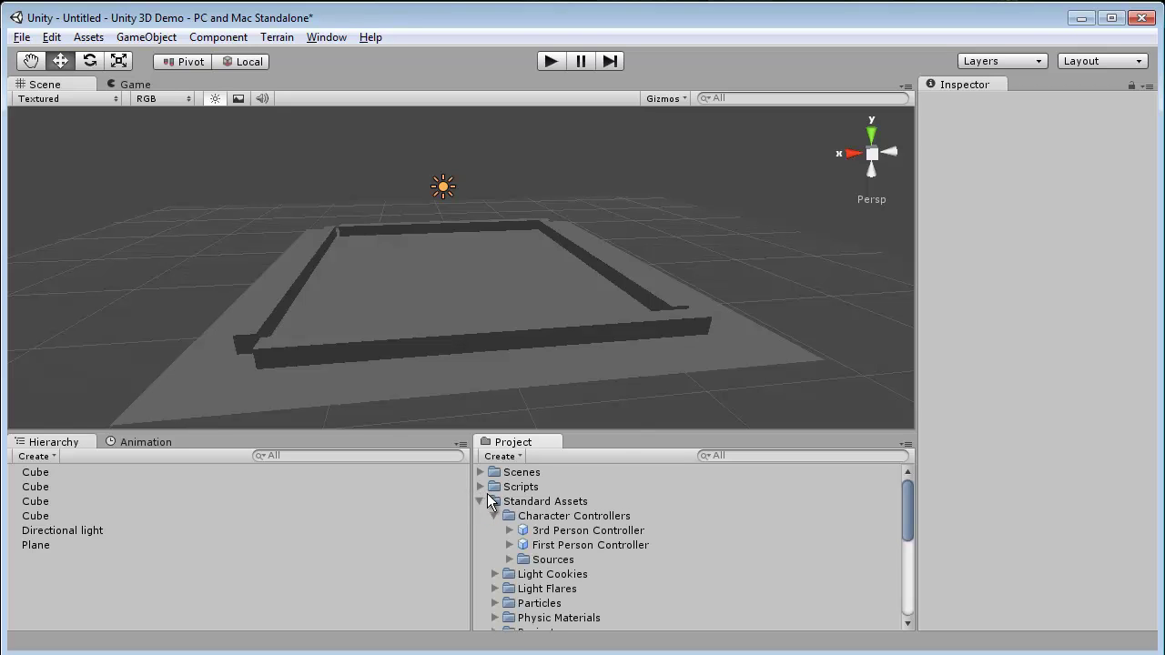
left_click(542, 544)
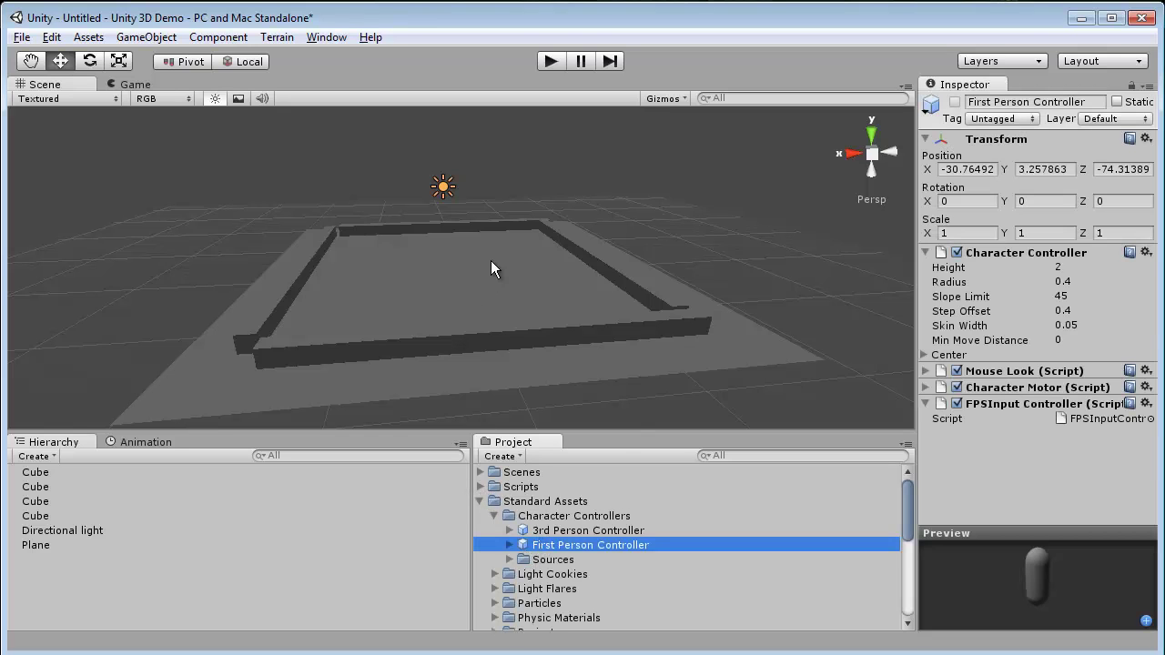
scroll(490, 264, "down", 2)
left_click_drag(523, 547, 479, 214)
key("f")
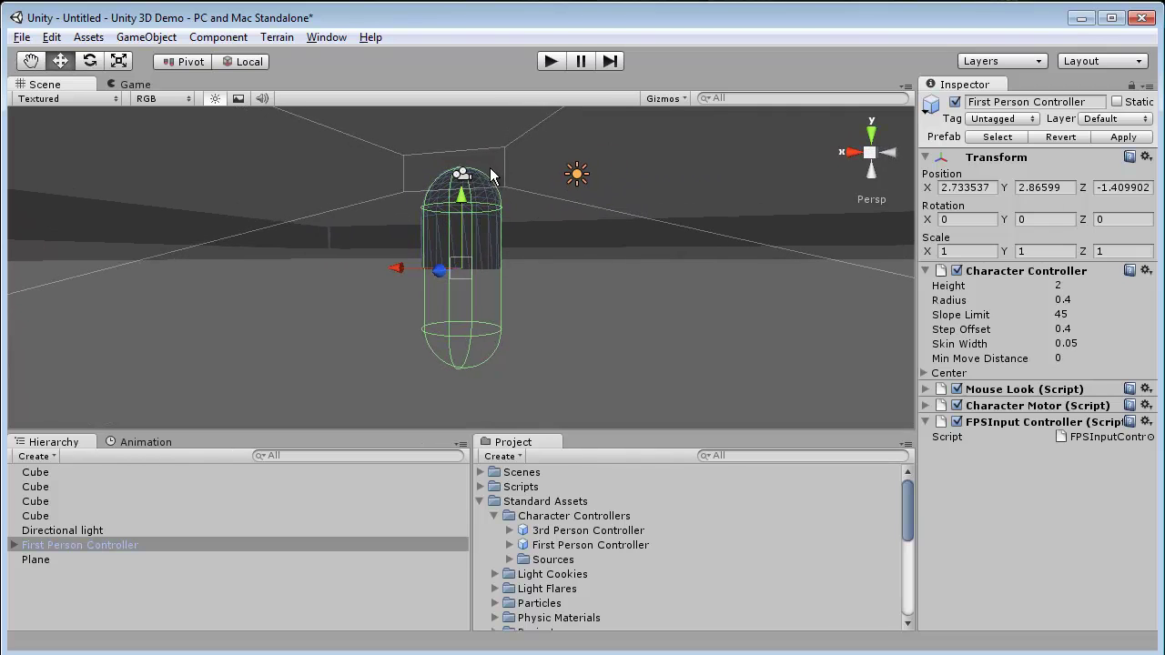
left_click_drag(495, 171, 491, 197, "alt")
scroll(549, 167, "down", 10)
left_click_drag(528, 160, 566, 77, "alt")
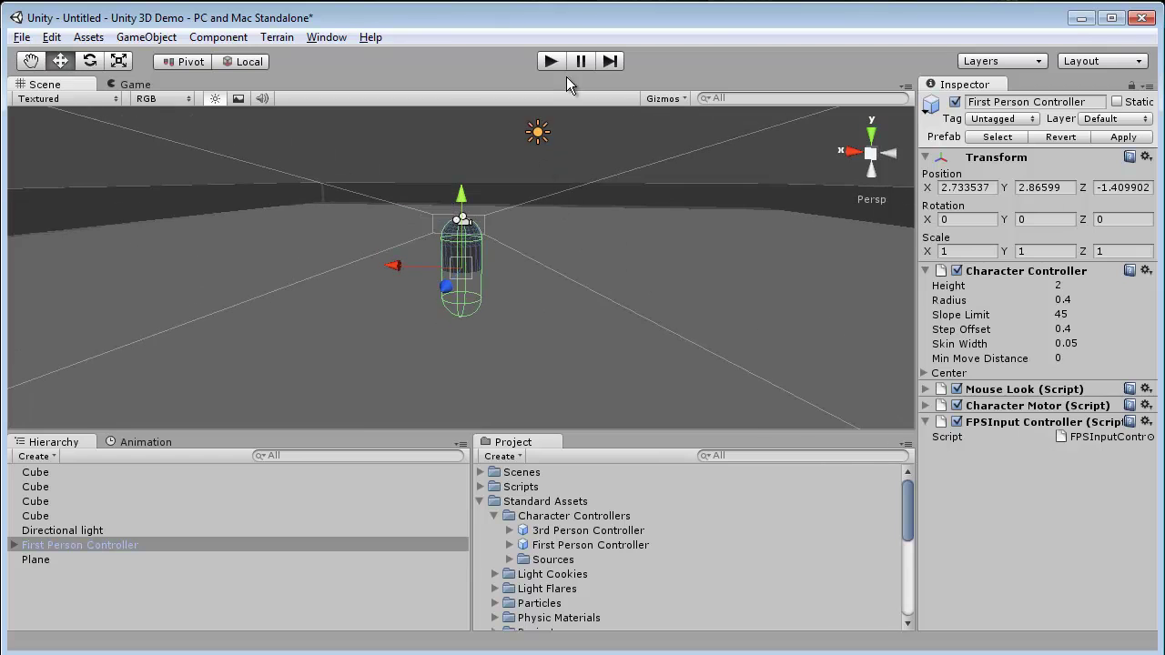
Play-test the scene twice with the First Person Controller, stopping play mode each time
left_click(550, 61)
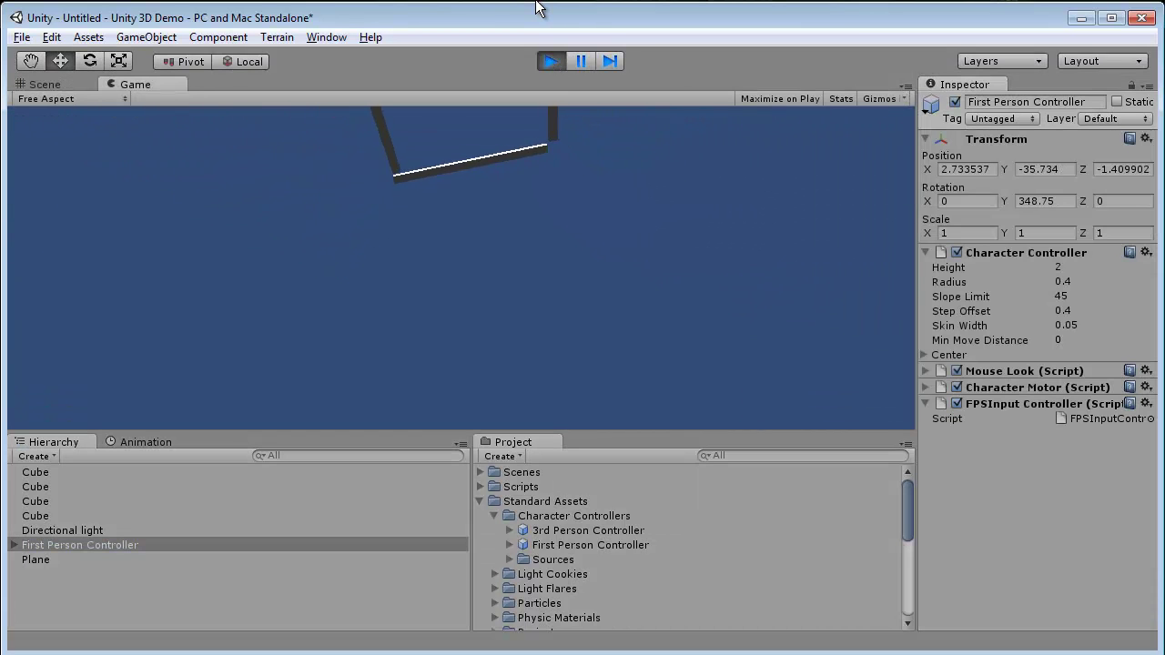
left_click(548, 64)
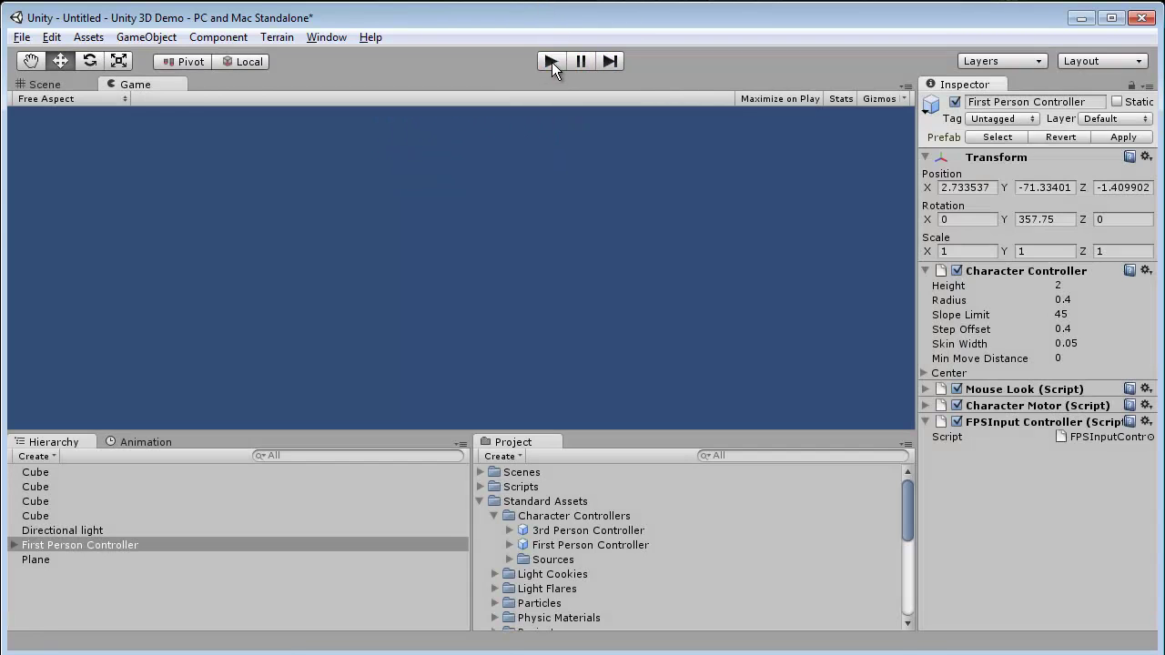
left_click(550, 63)
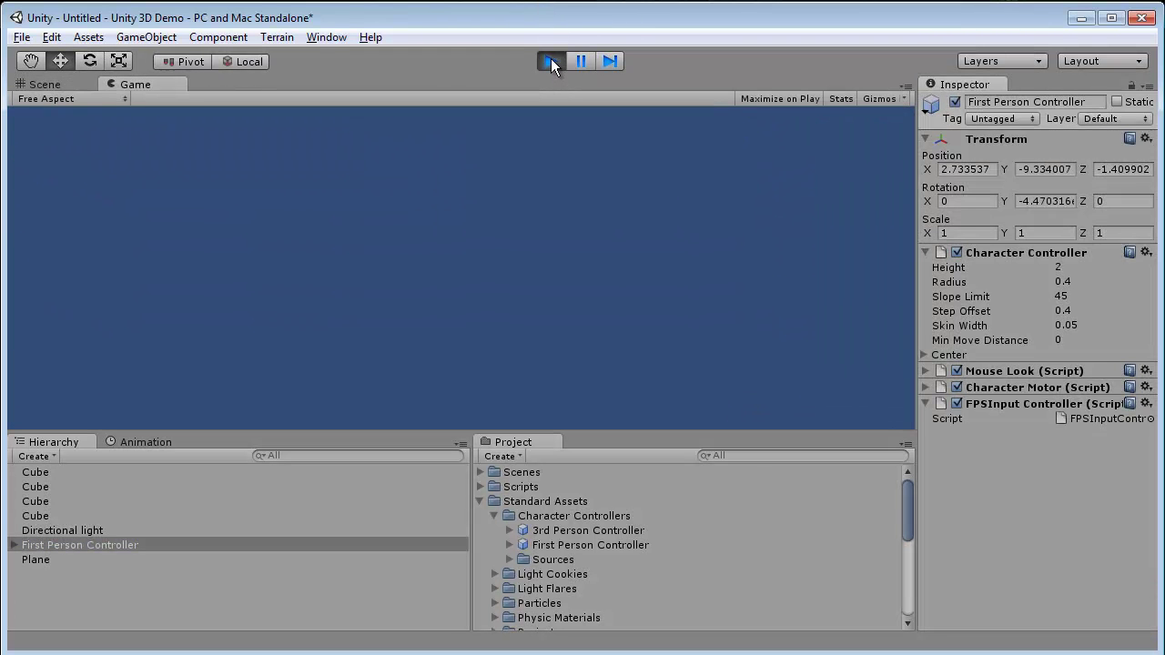
left_click(551, 59)
Raise the First Person Controller fully above the plane, to about Y 4.7
left_click_drag(465, 306, 465, 241, "alt")
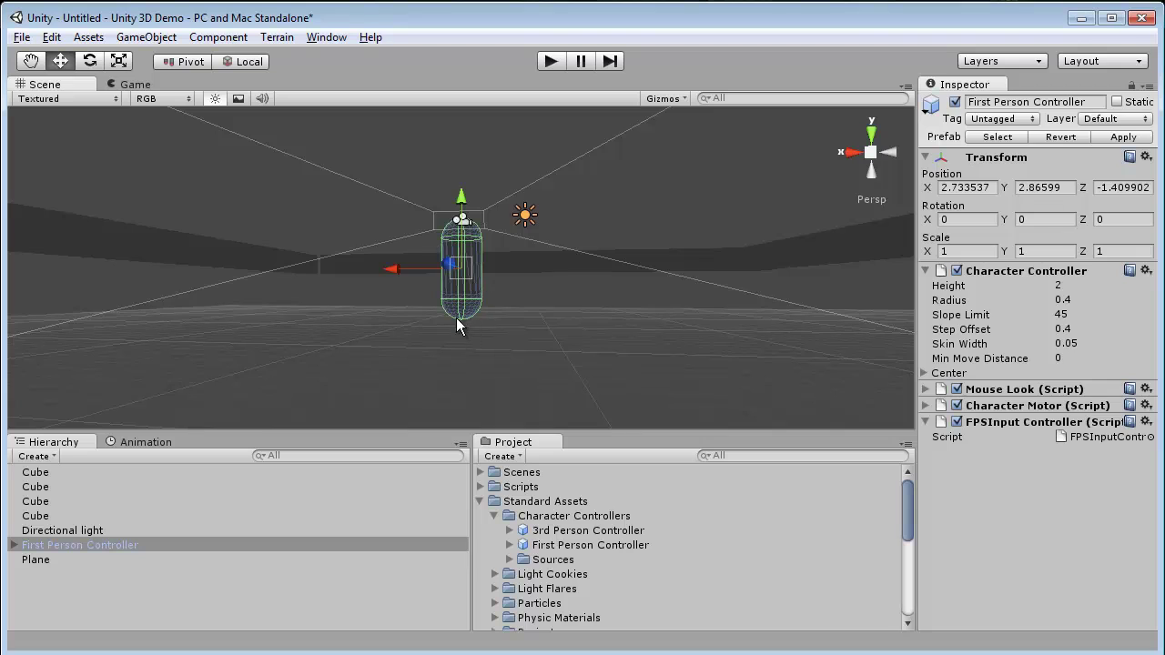
left_click_drag(466, 311, 510, 260, "alt")
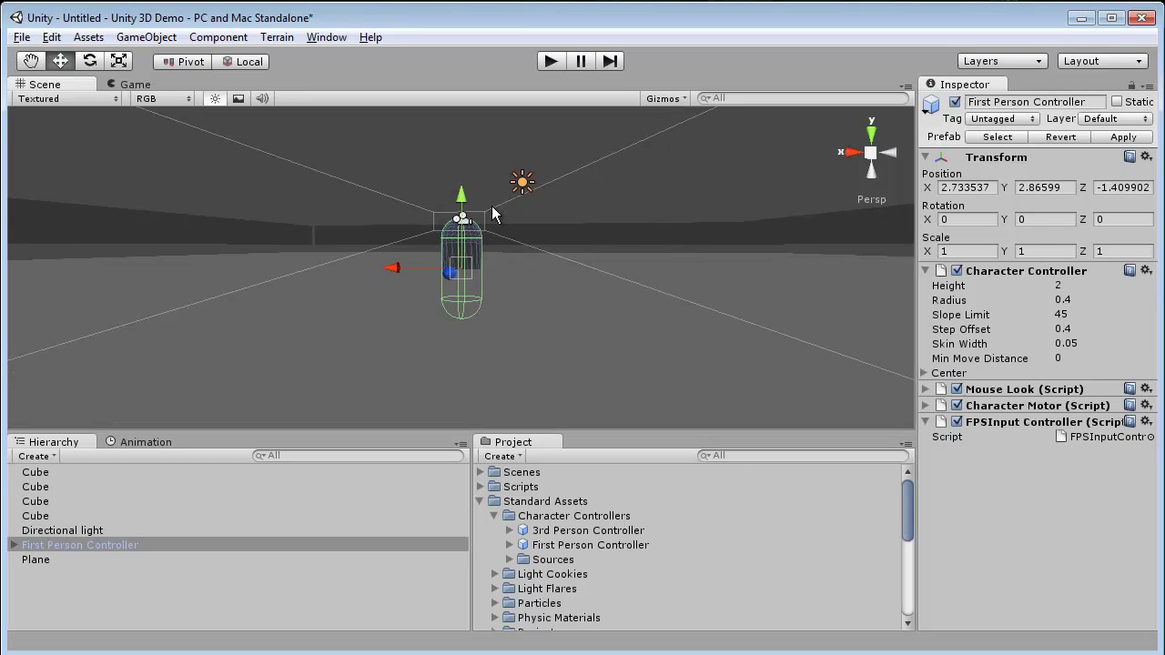
left_click_drag(462, 202, 463, 134)
left_click_drag(524, 223, 471, 194, "alt")
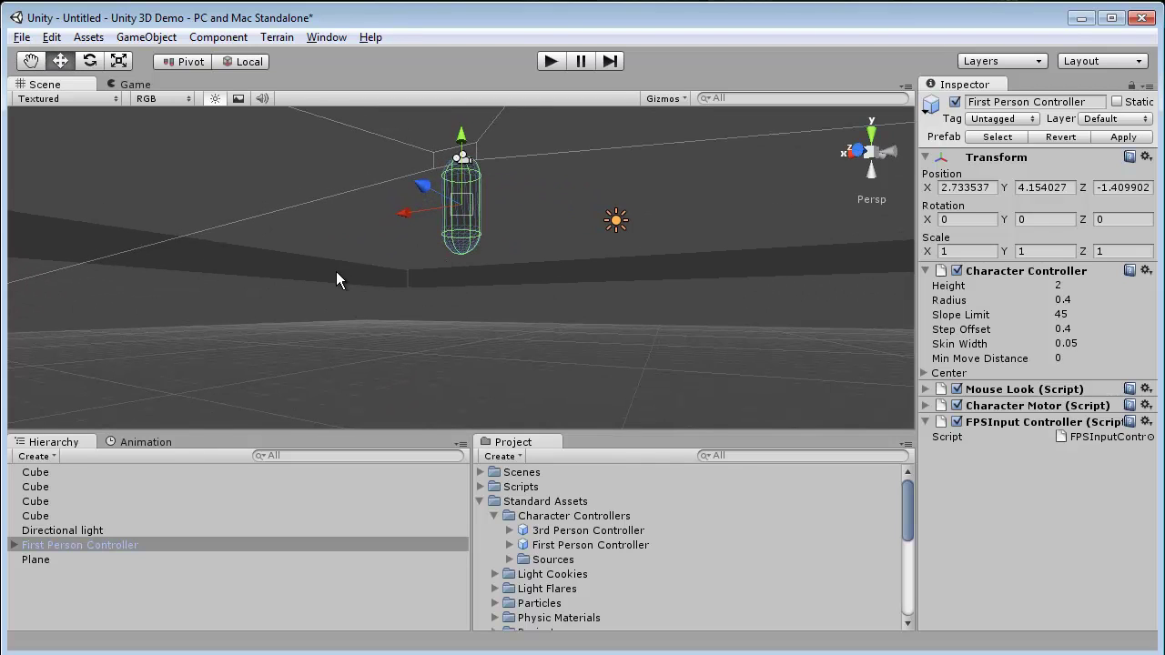
left_click(426, 290)
left_click_drag(426, 290, 528, 367, "alt")
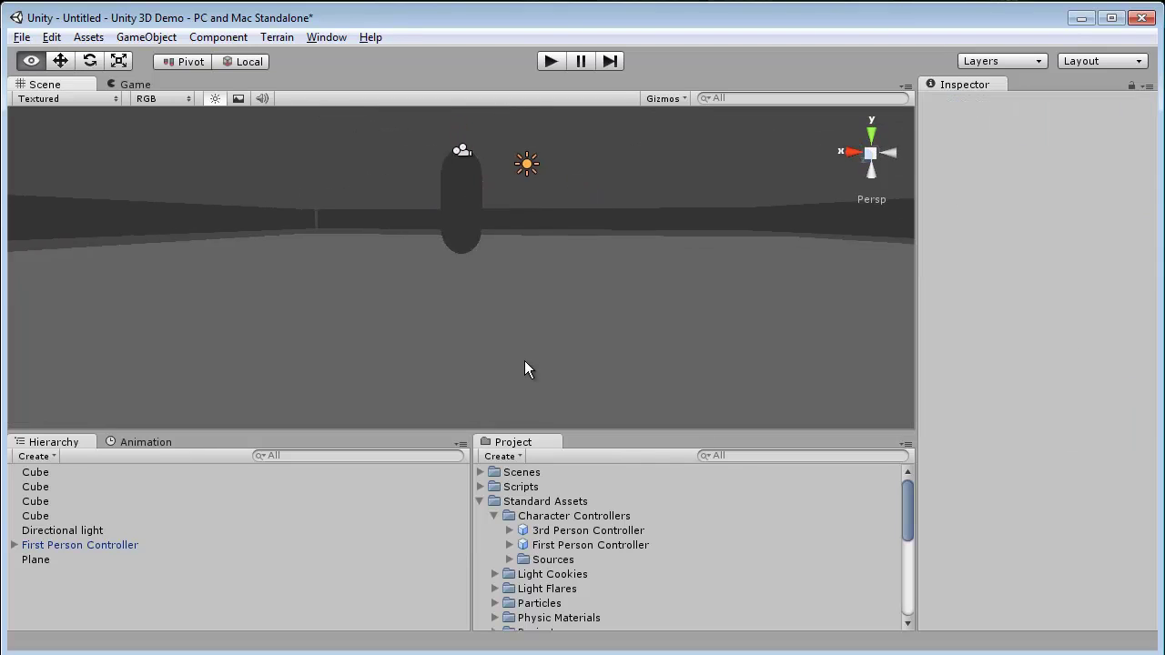
left_click(475, 240)
left_click_drag(465, 239, 461, 150, "alt")
Play-test the scene by walking the First Person Controller around the walled area, and stop play mode
left_click(550, 61)
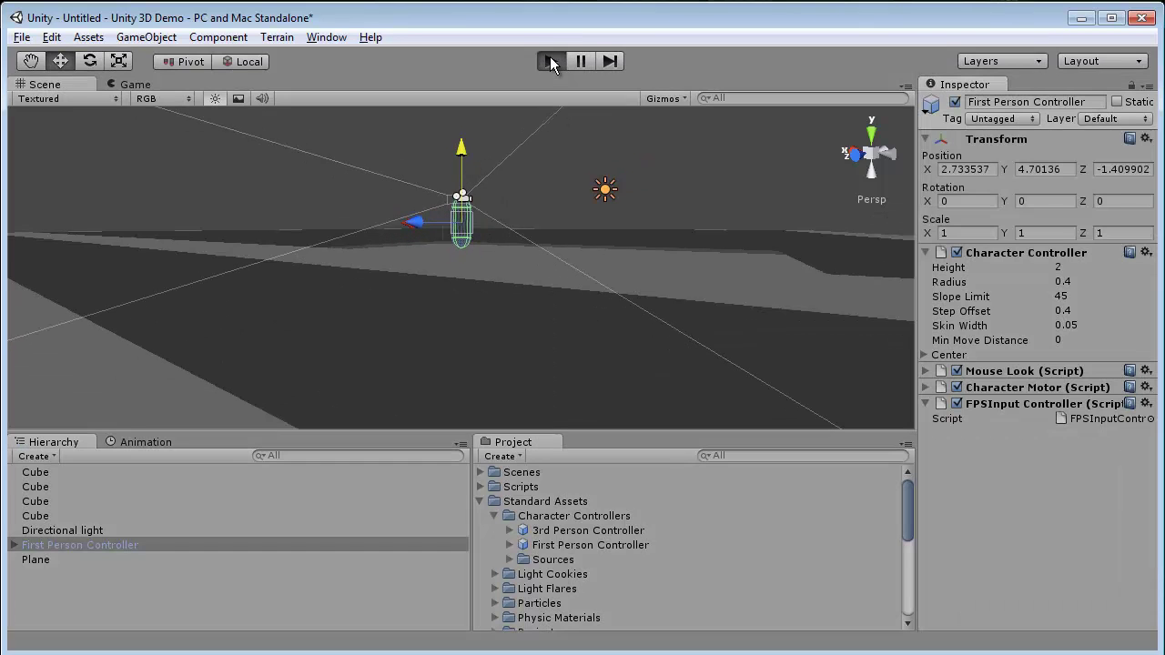
key("w")
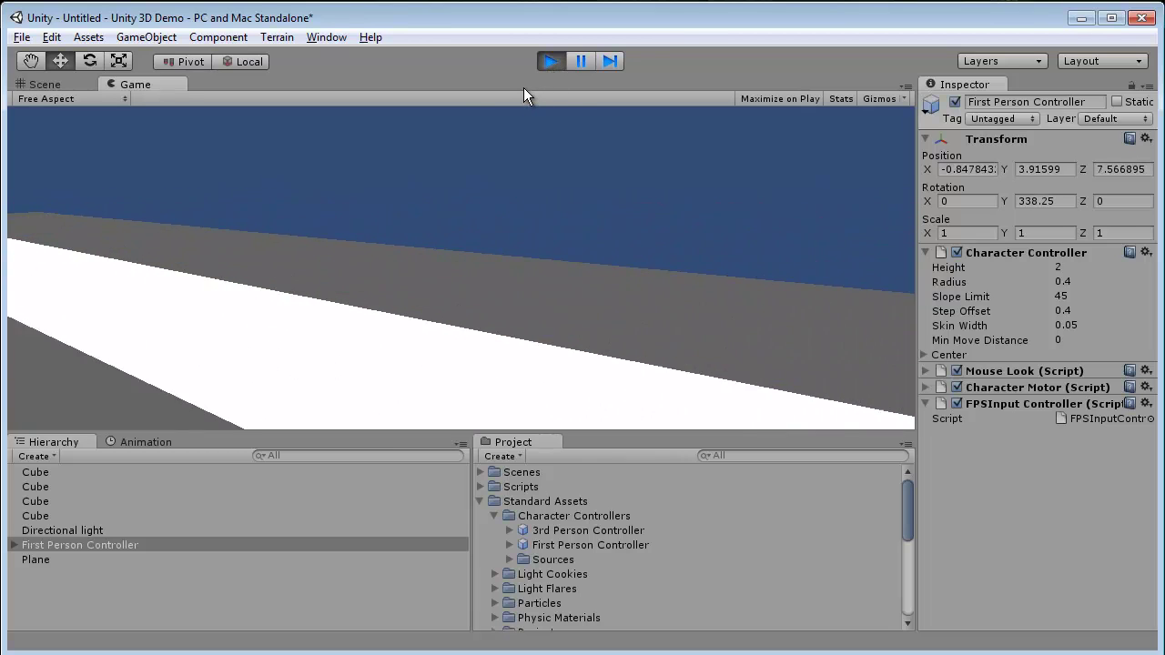
key("w")
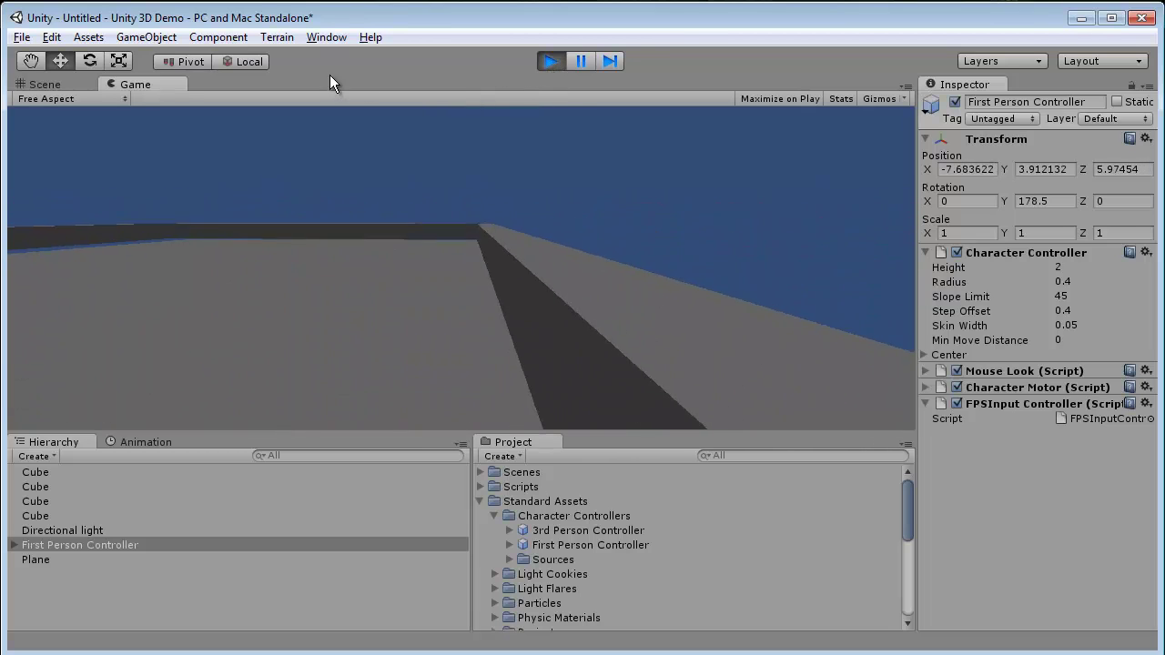
key("w")
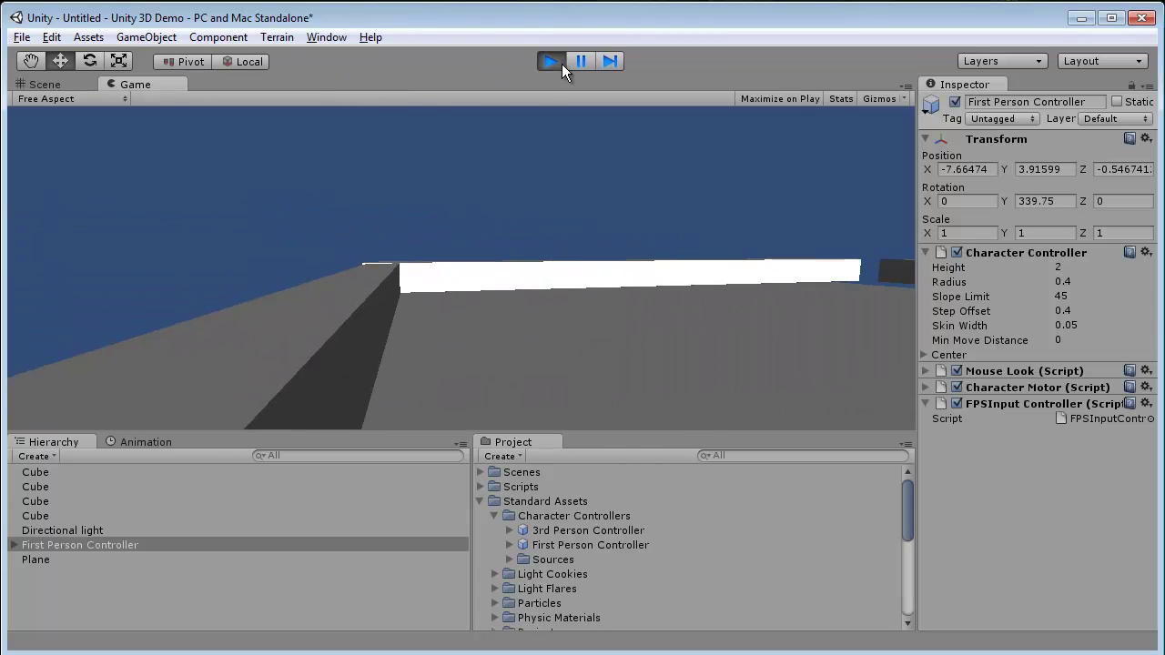
left_click(551, 61)
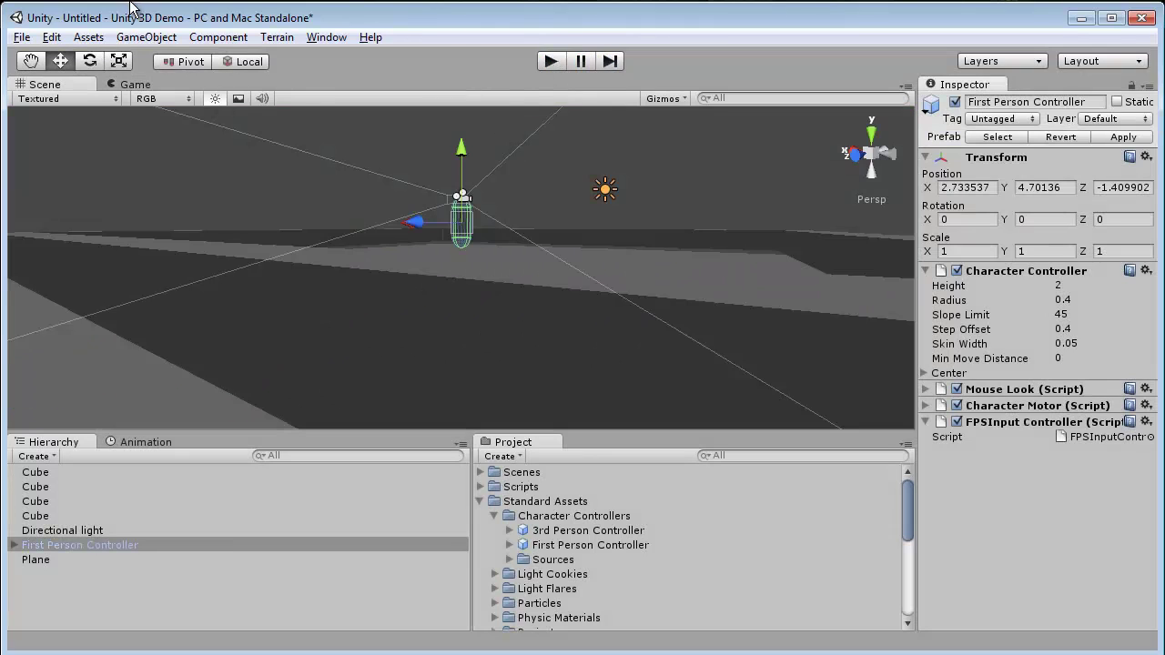
Set the Skybox Material in the Render Settings to the Sunny2 Skybox, filtering the material list by "sky"
left_click(89, 38)
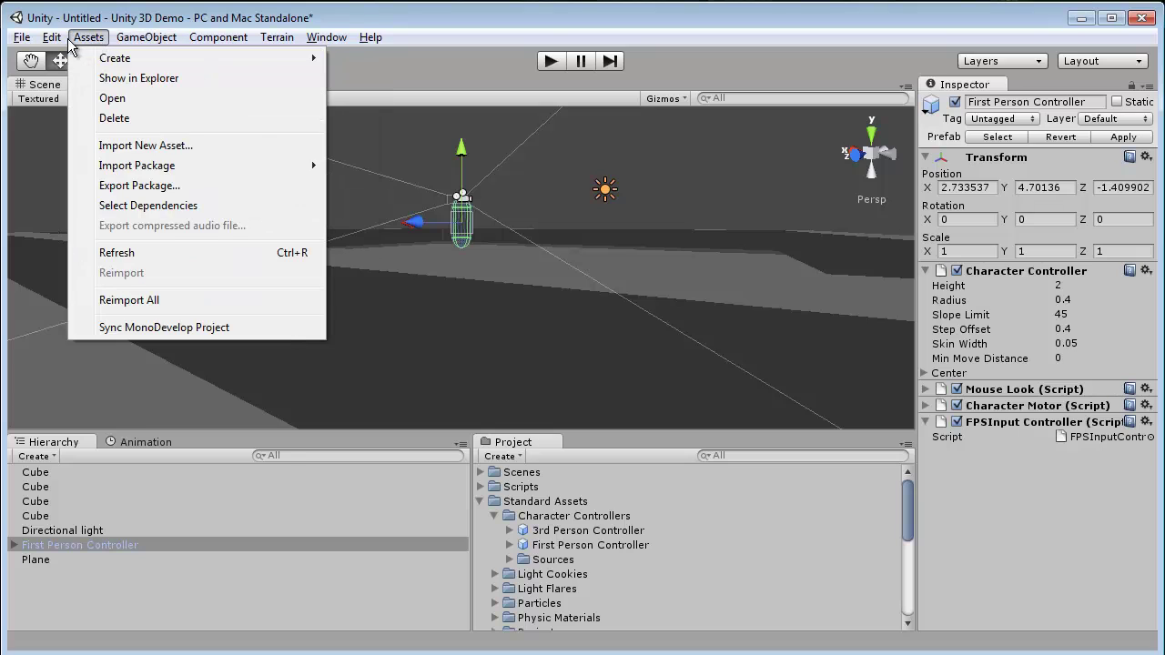
mouse_move(58, 39)
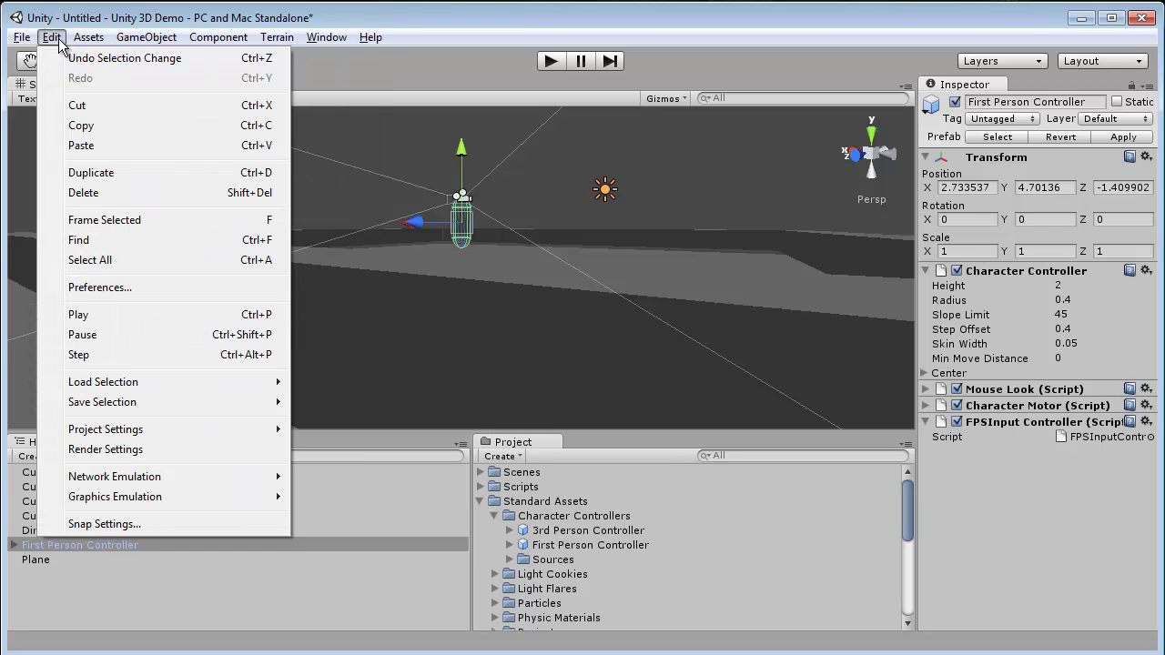
left_click(151, 447)
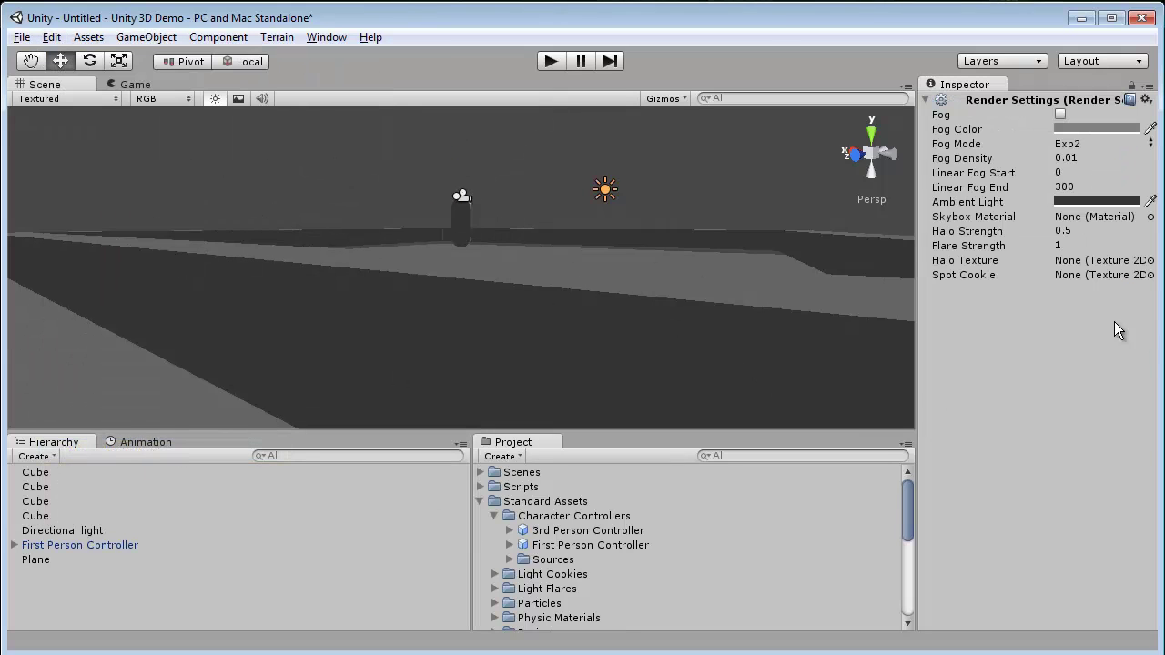
left_click(1127, 219)
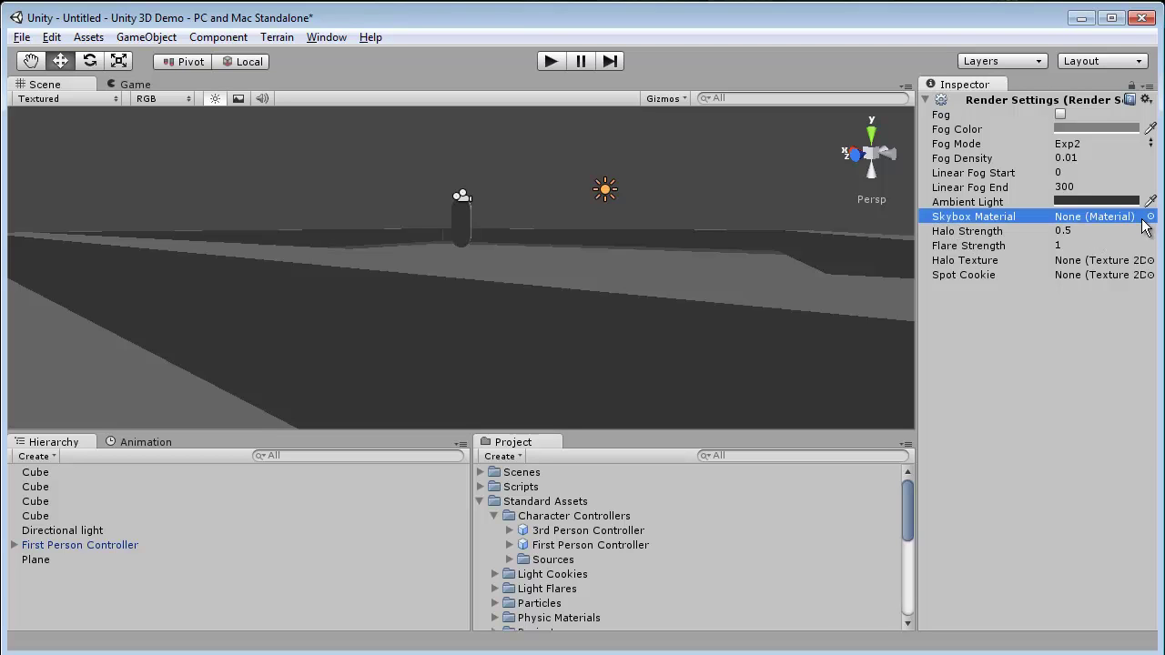
left_click(1151, 218)
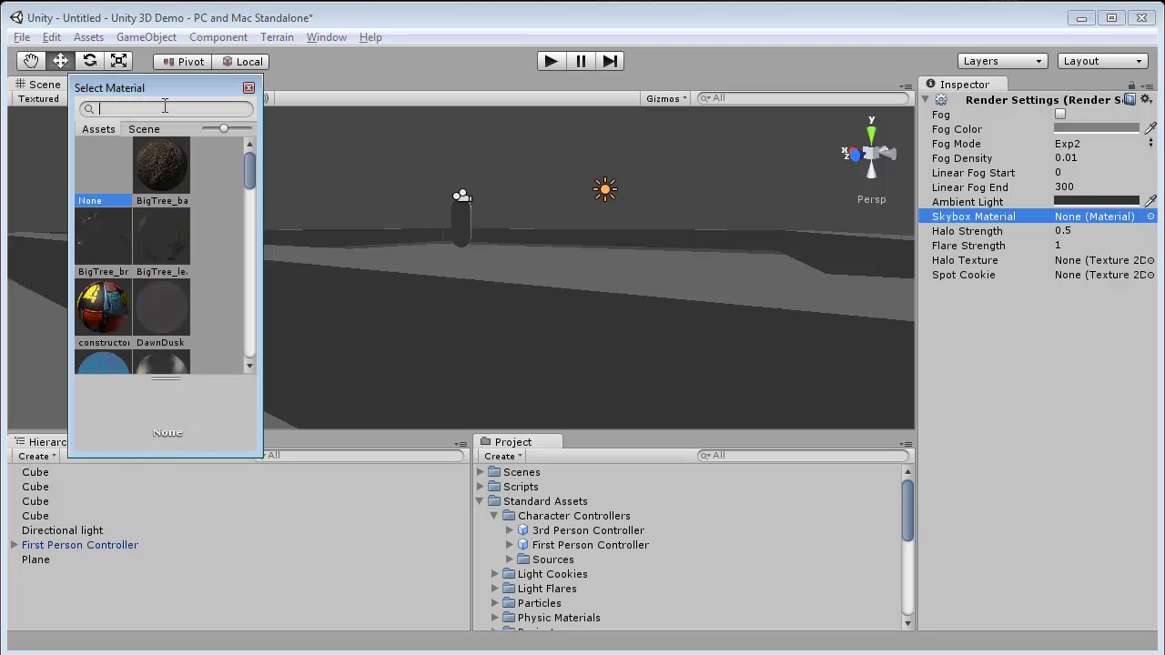
type("sky")
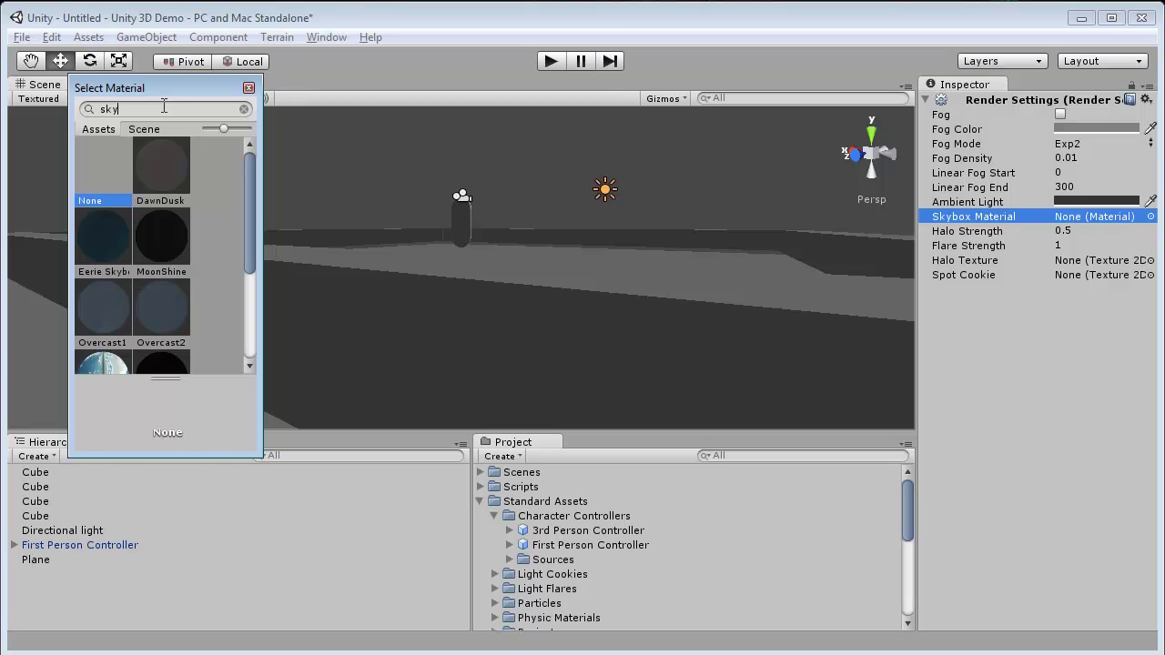
scroll(245, 243, "down", 5)
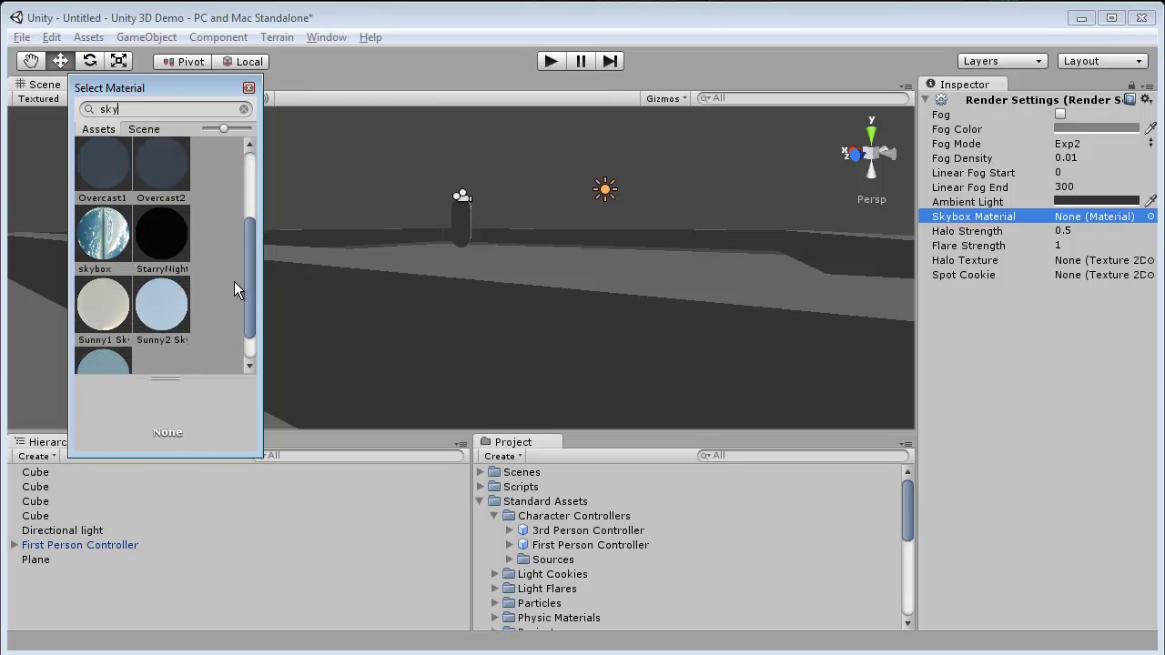
double_click(171, 285)
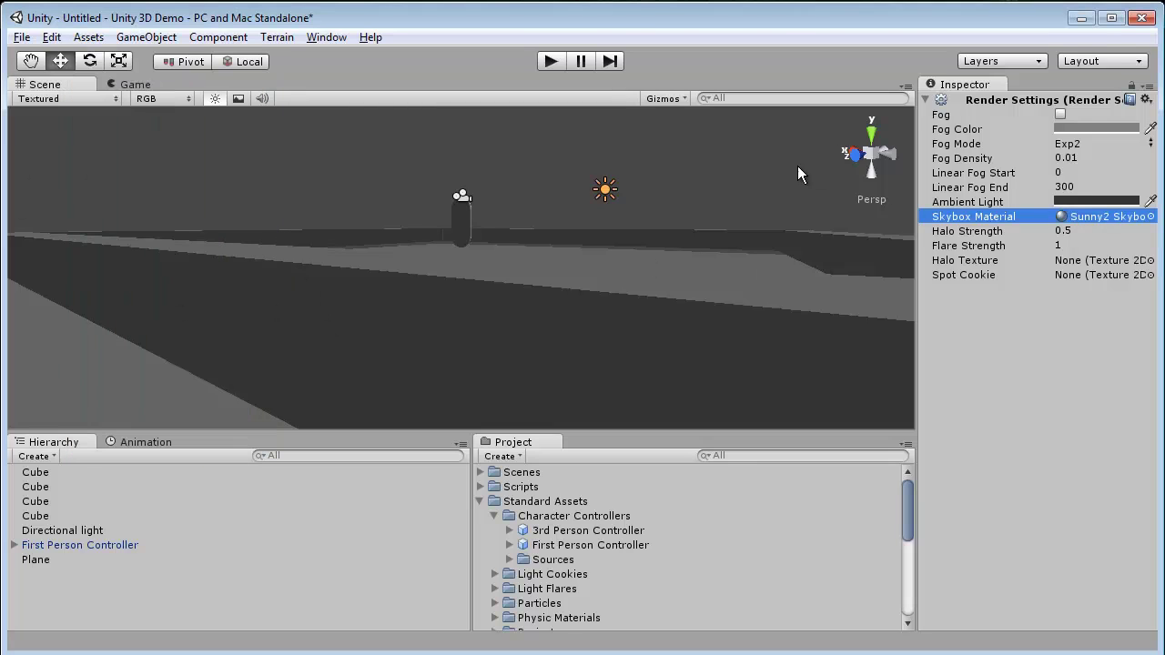
Play-test the scene to view the walls and sky from the First Person Controller, and stop play mode
left_click(552, 61)
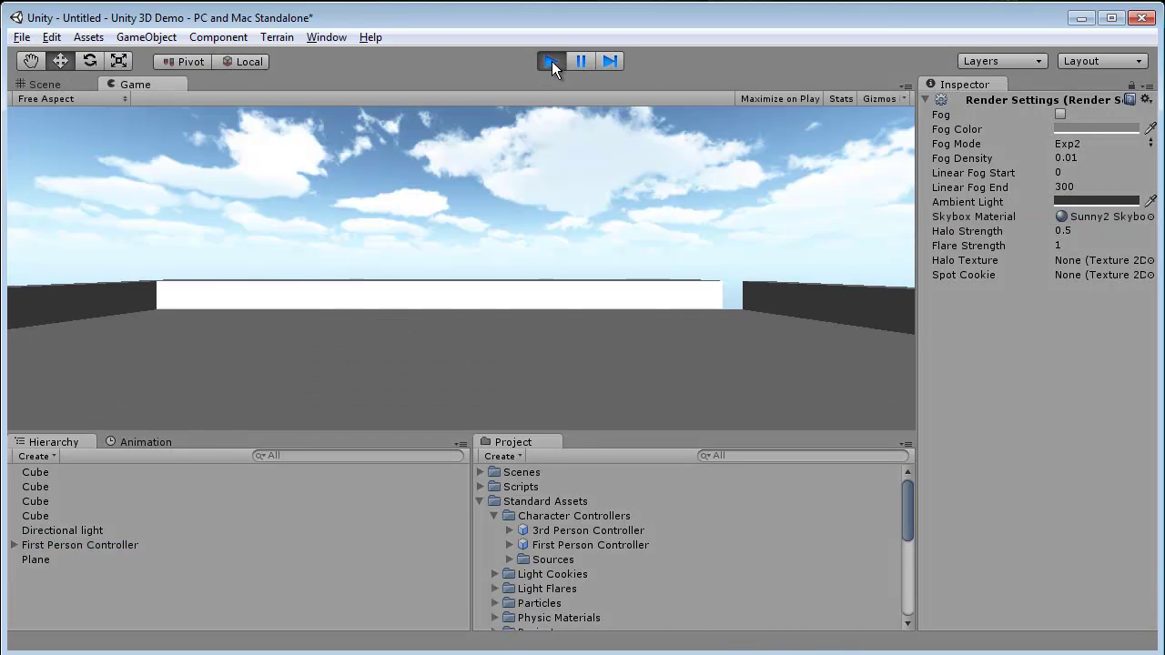
key("w")
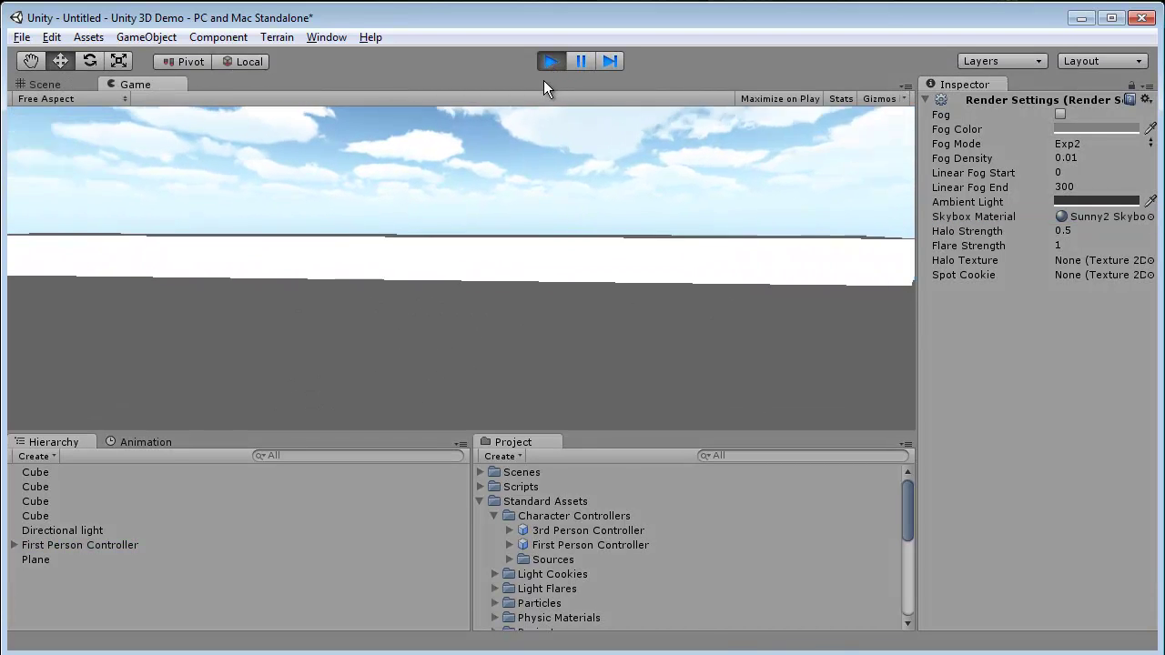
key("w")
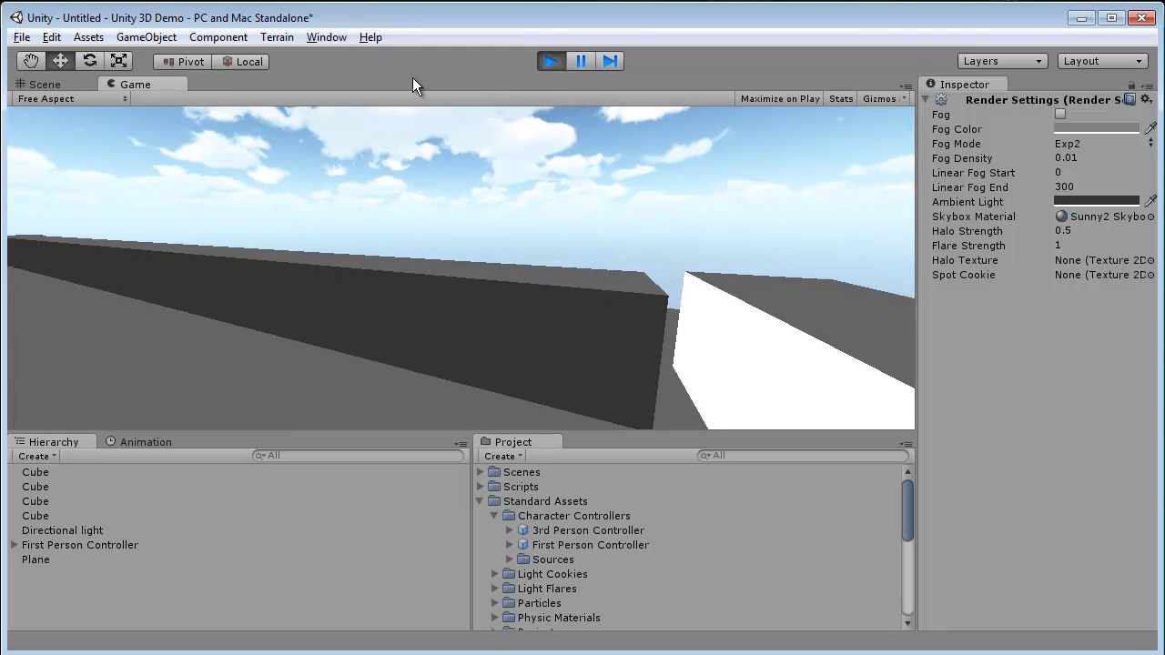
key("w")
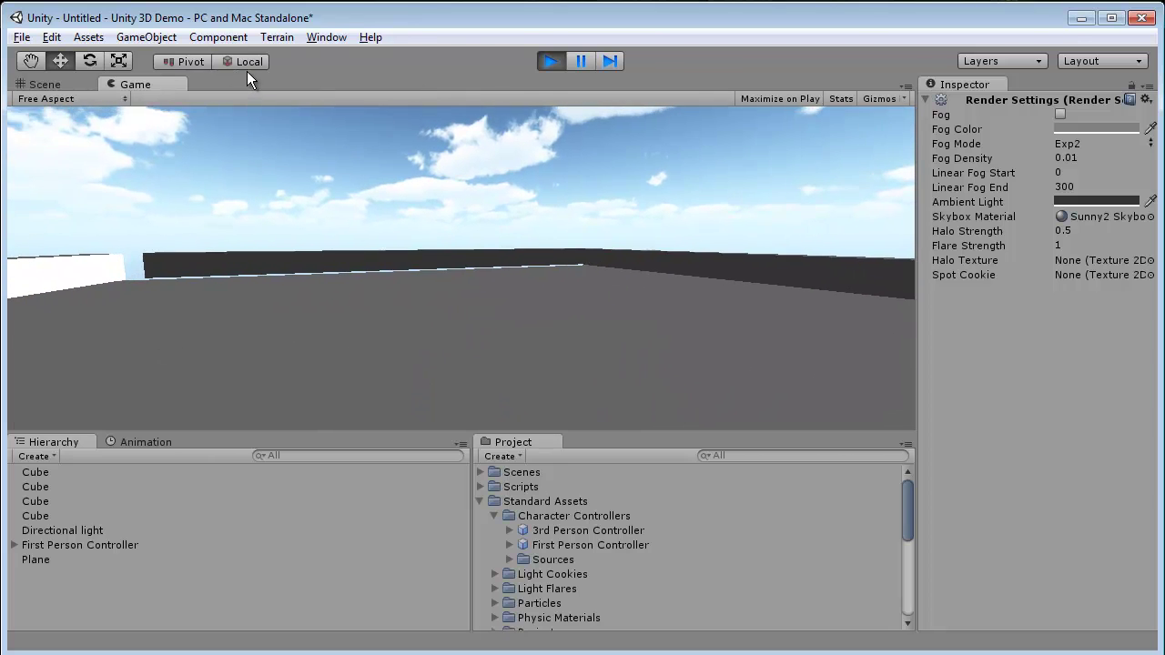
mouse_move(144, 78)
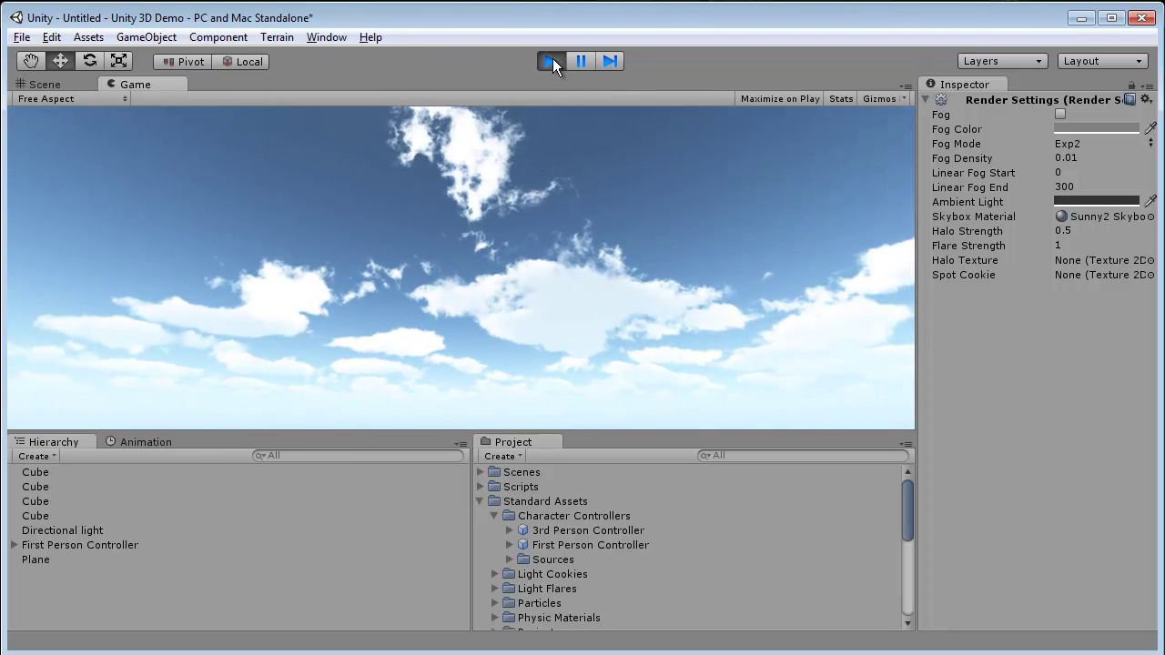
left_click(553, 61)
Add a sphere to the scene
left_click_drag(335, 237, 373, 219, "alt")
scroll(541, 206, "down", 4)
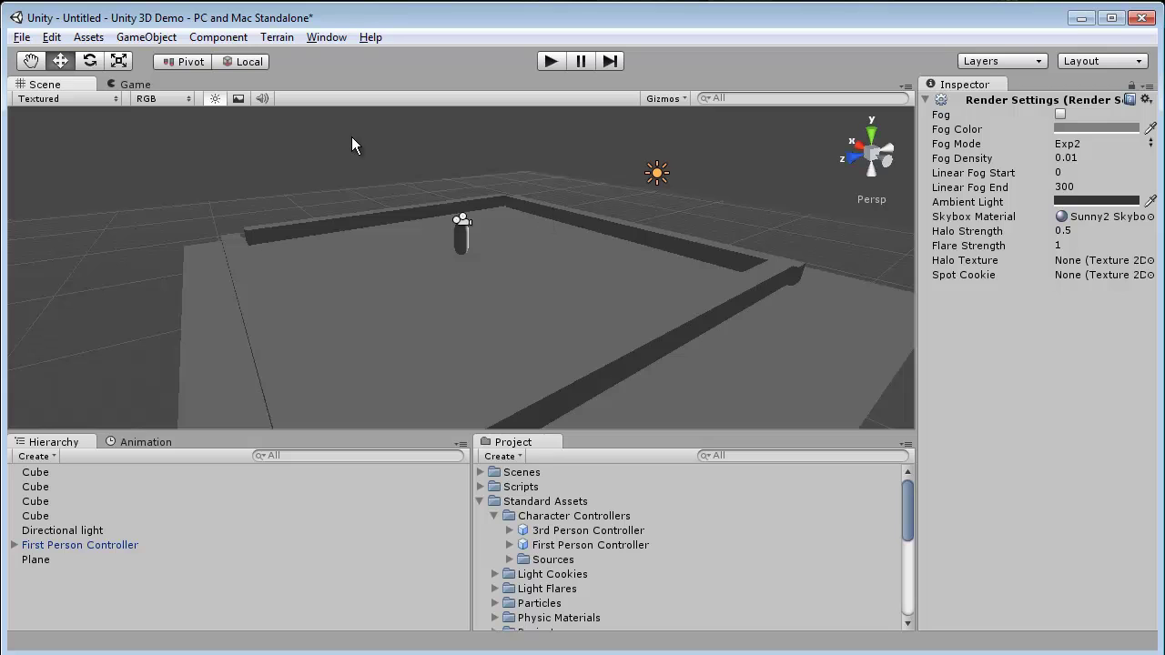
scroll(341, 160, "up", 1)
left_click(218, 36)
mouse_move(204, 79)
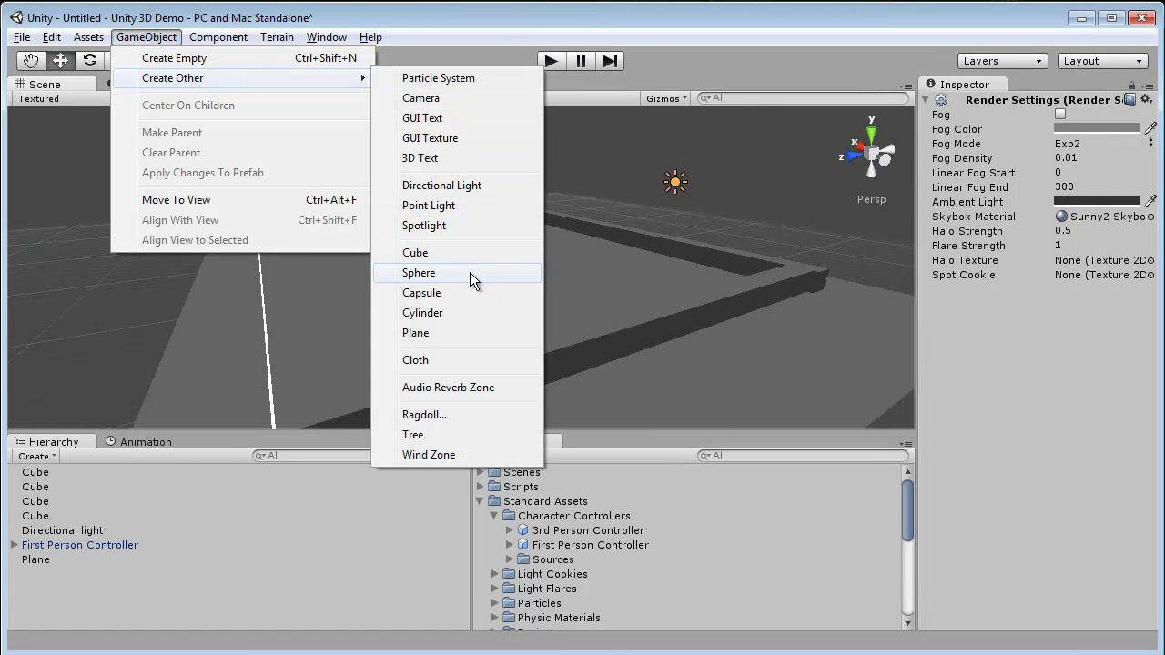
left_click(469, 272)
Move the sphere beside the First Person Controller to about X 0.66 and Y 6.43, and run a brief play test
left_click_drag(428, 247, 582, 259, "alt")
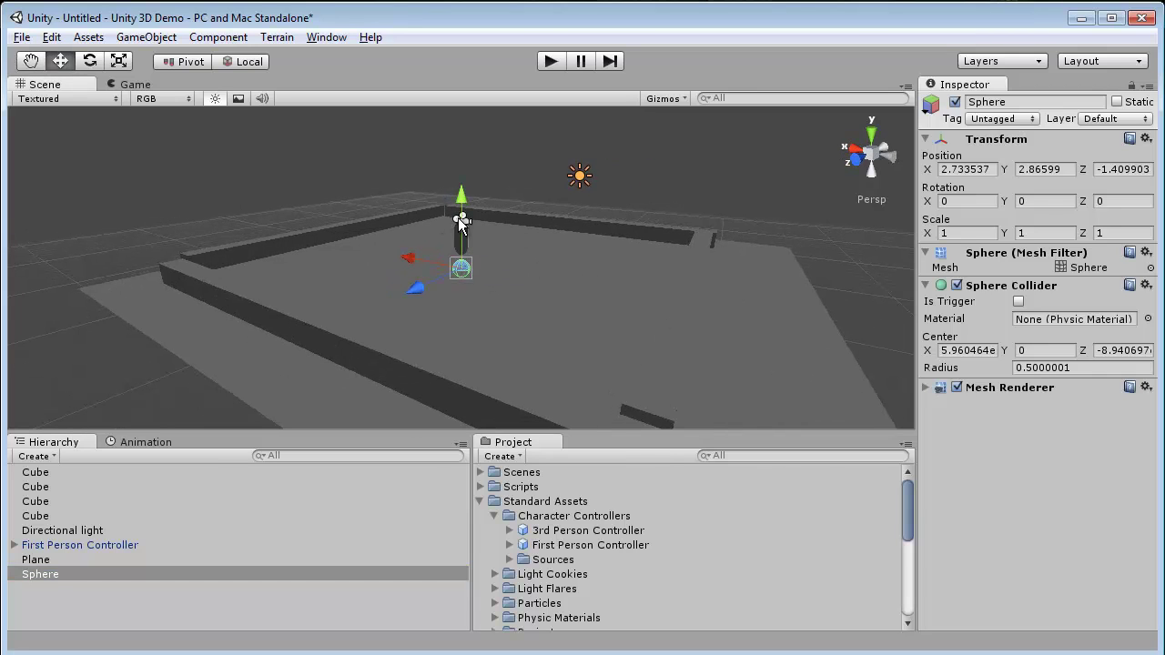
left_click_drag(463, 208, 461, 175)
left_click_drag(422, 224, 474, 226)
left_click_drag(474, 226, 668, 290, "alt")
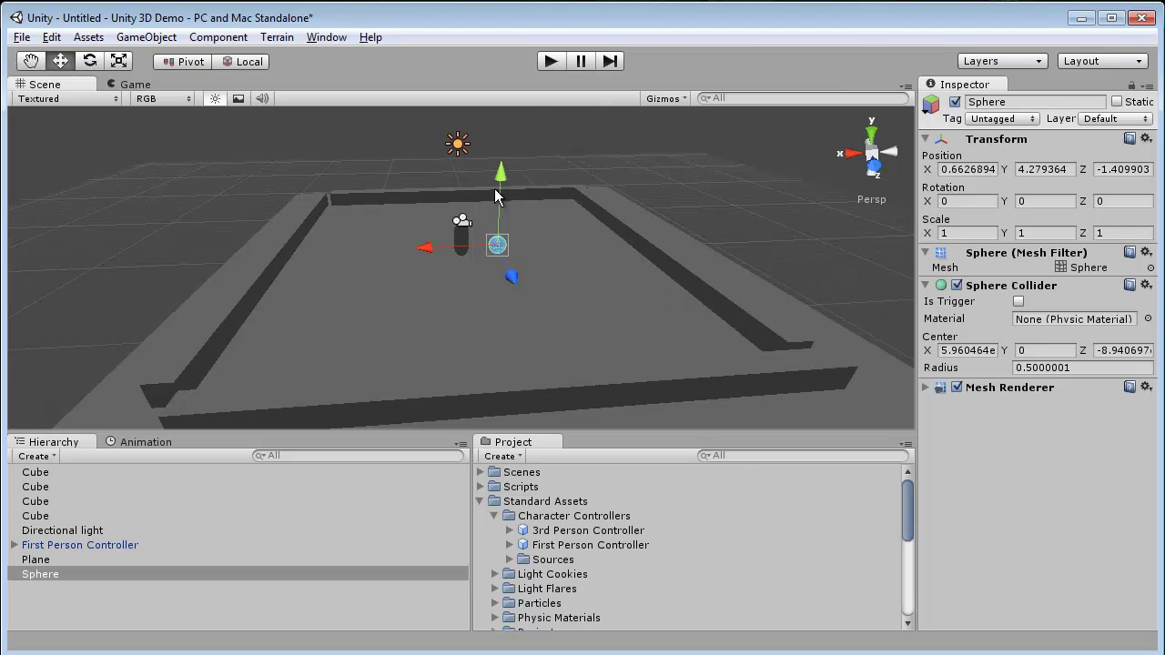
left_click_drag(496, 190, 523, 126)
left_click(549, 61)
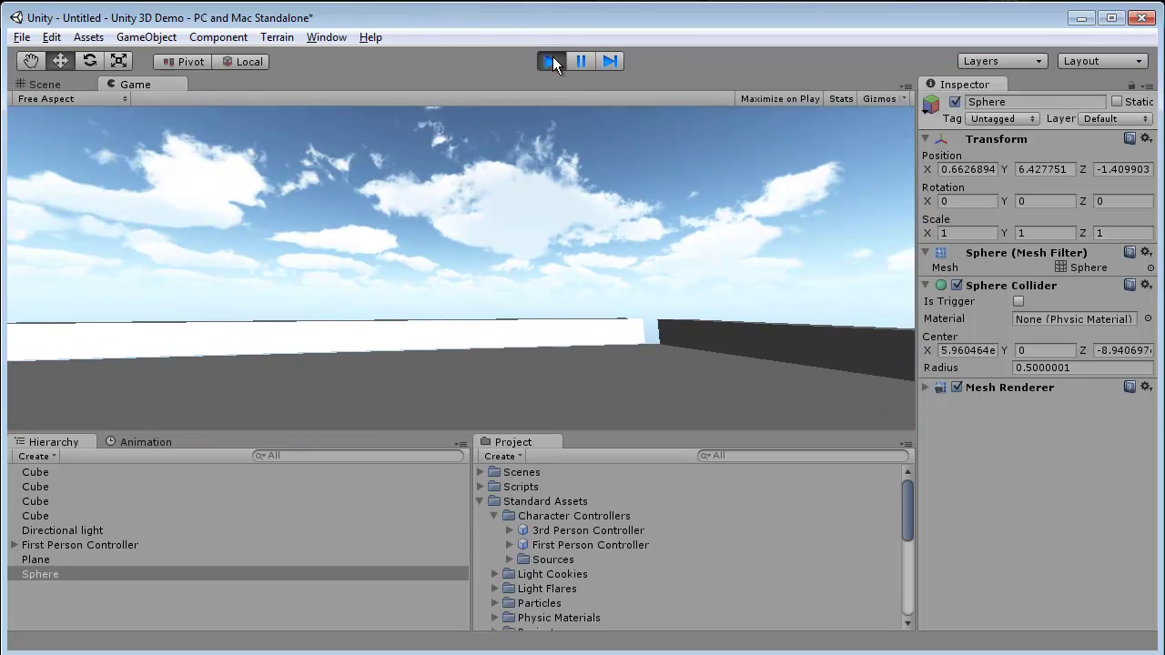
left_click(551, 60)
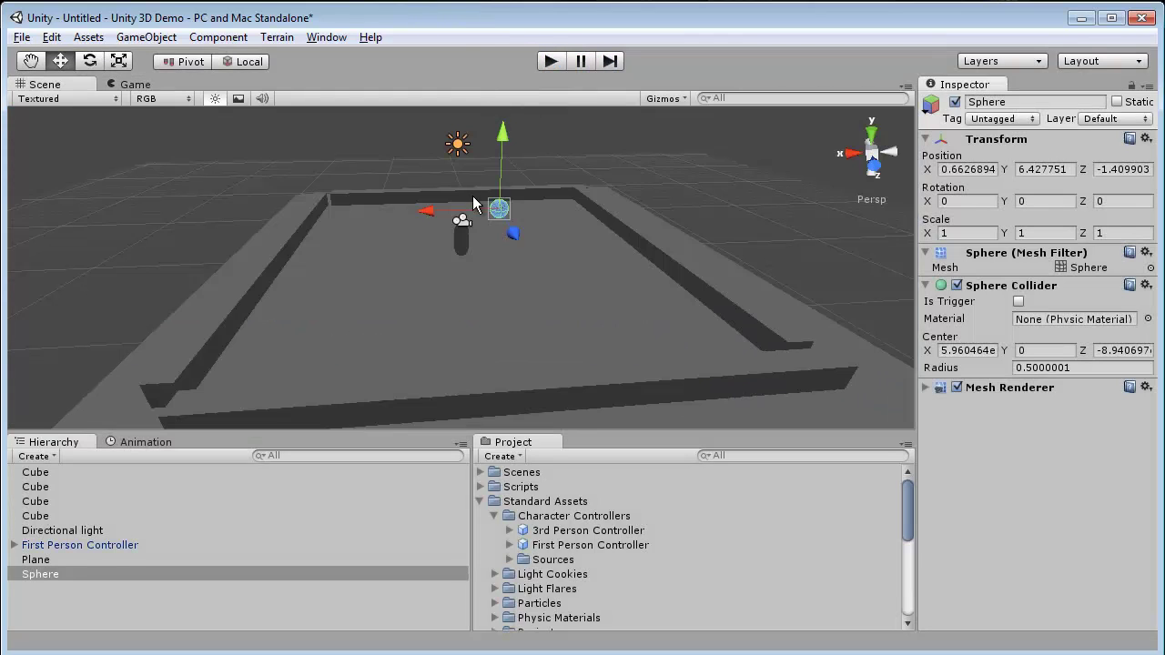
Move the sphere farther away from the First Person Controller, to about X -2.41
left_click(490, 214)
left_click(501, 212)
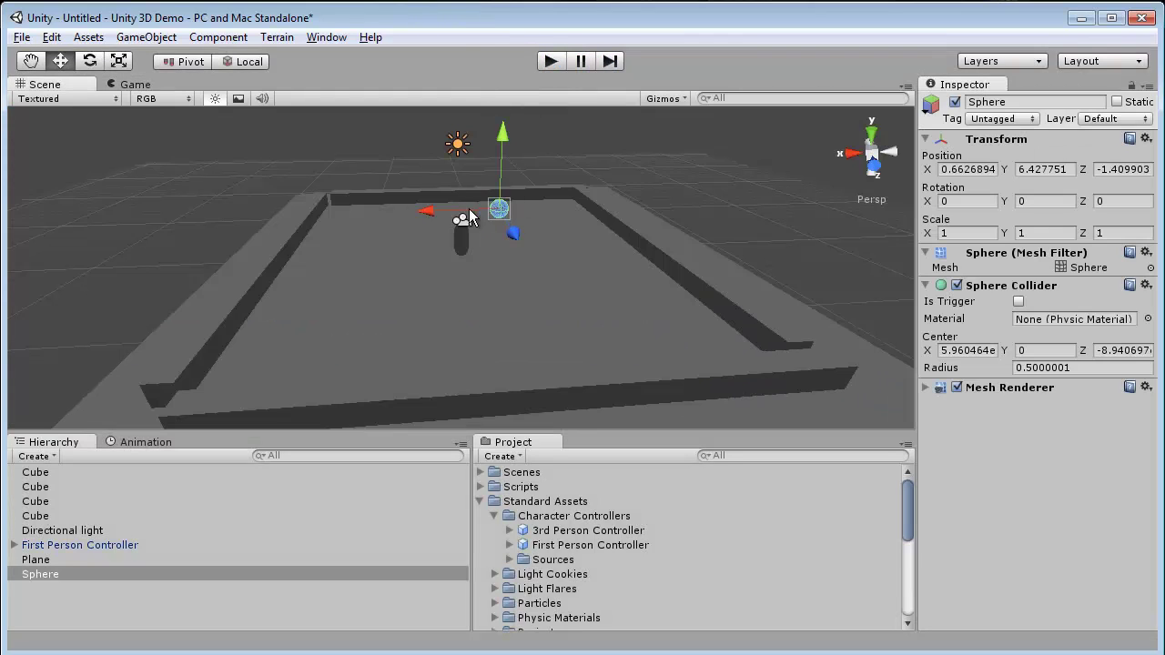
left_click_drag(435, 219, 464, 209)
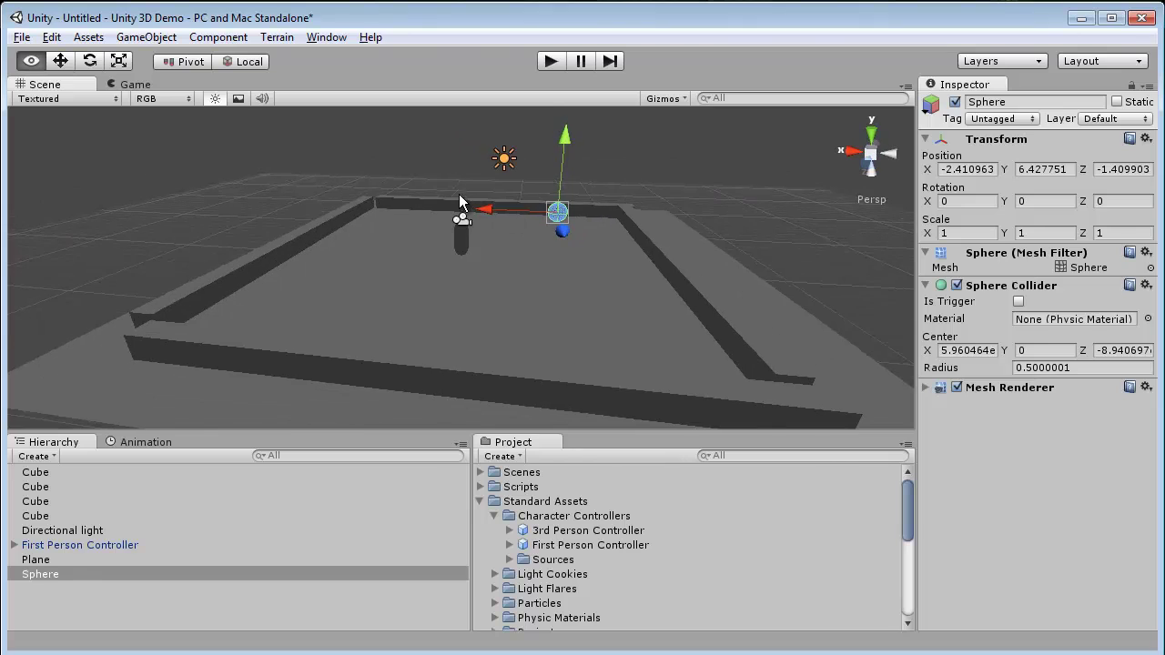
Add a Rigidbody physics component to the sphere
left_click(213, 37)
mouse_move(257, 100)
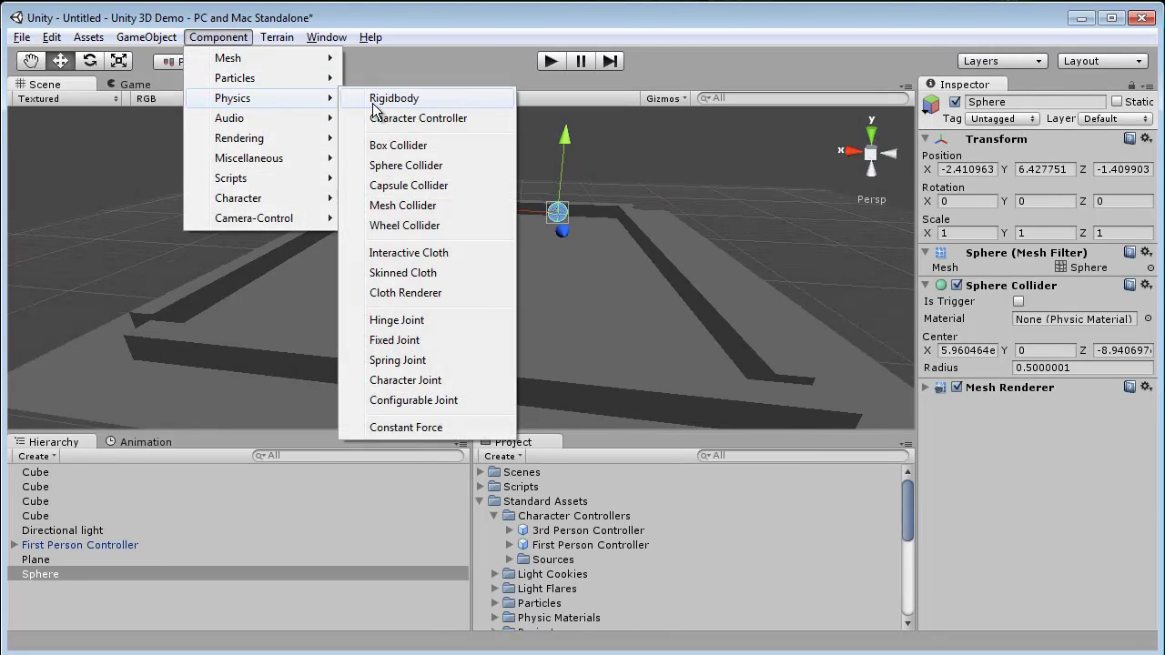
left_click(394, 98)
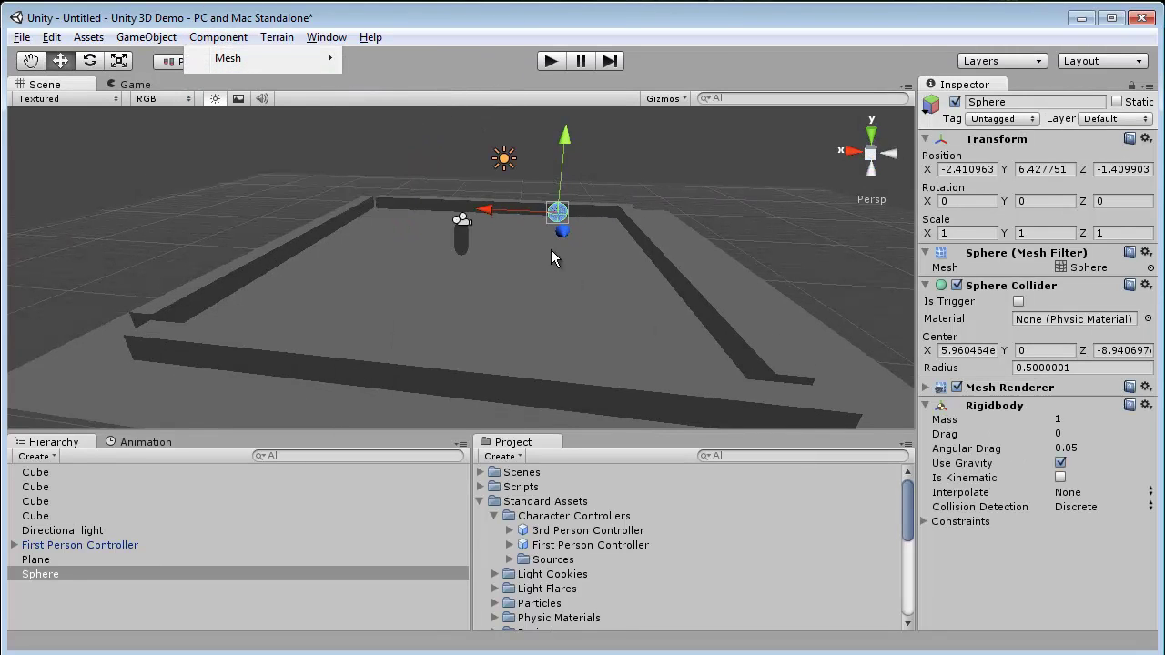
Play-test the scene with the Rigidbody on the sphere, and stop play mode
left_click_drag(615, 156, 583, 130, "alt")
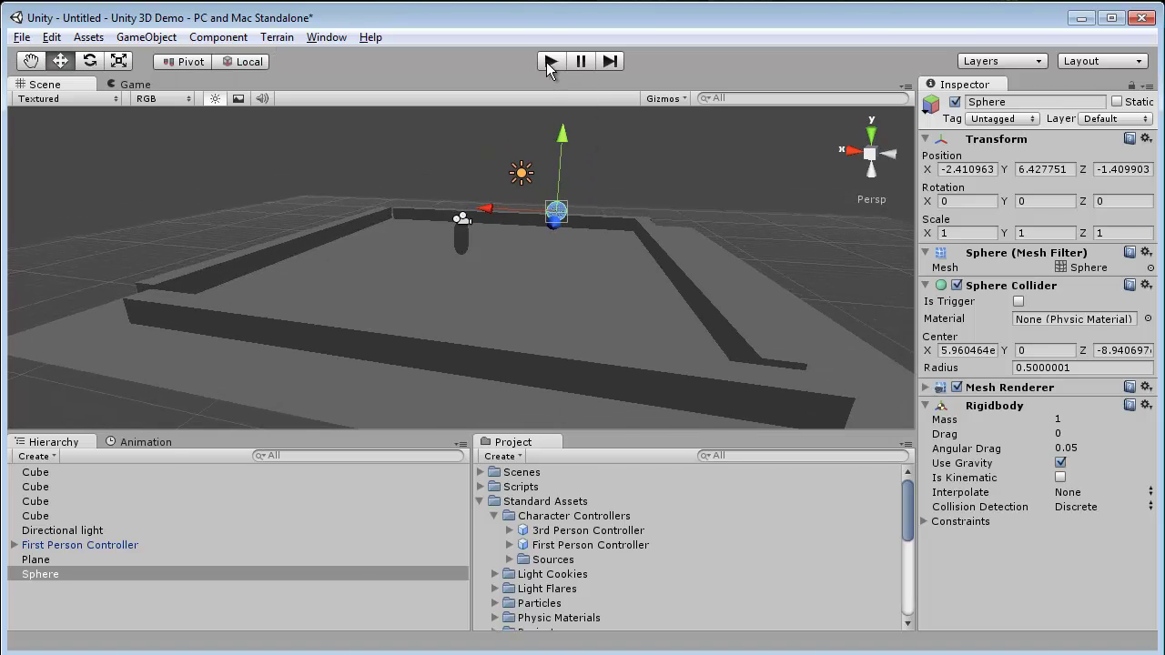
left_click(550, 62)
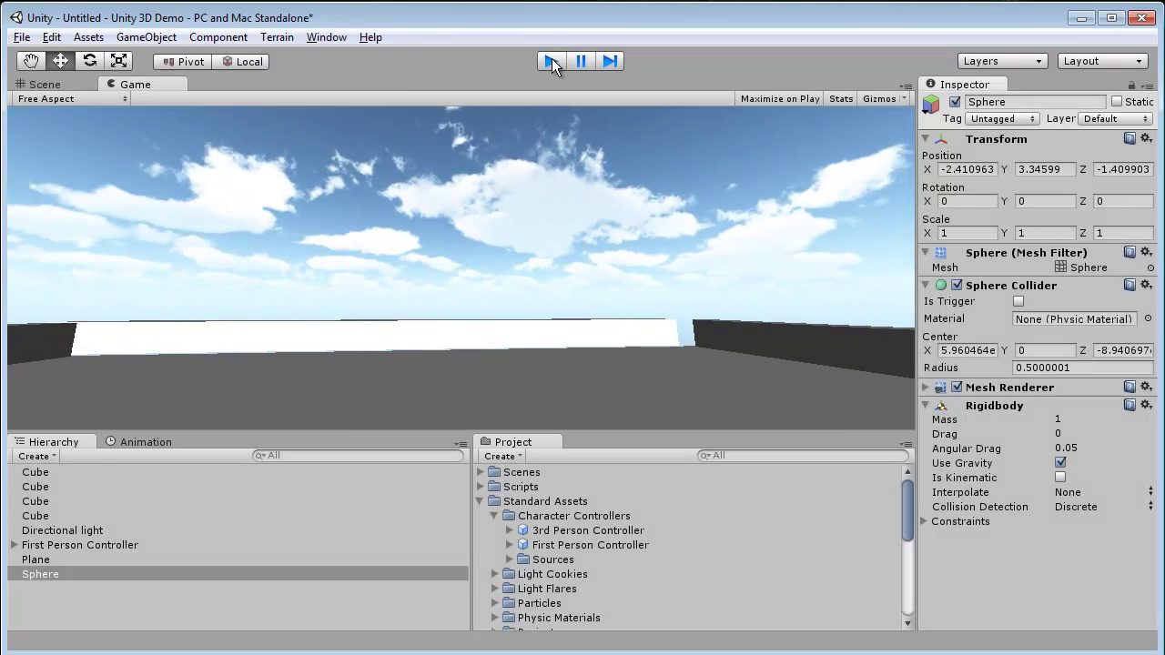
left_click(551, 62)
Move the First Person Controller back toward the end wall, to about Z -8.98
left_click(468, 235)
left_click_drag(469, 237, 719, 269, "alt")
left_click_drag(480, 266, 484, 239, "alt")
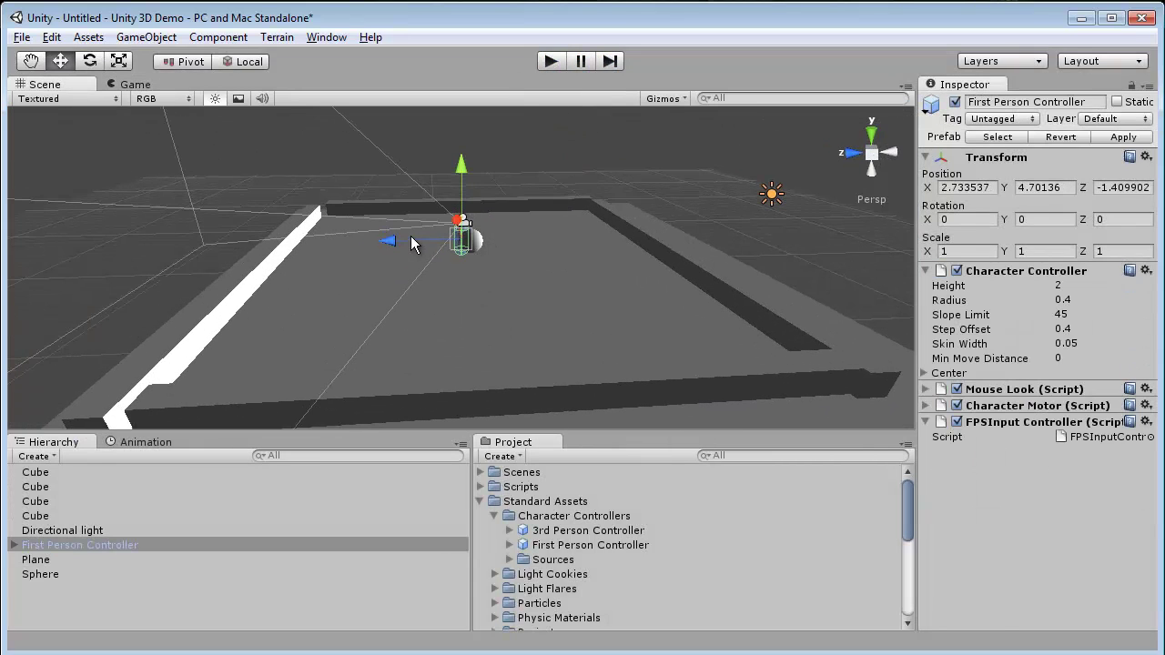
left_click_drag(412, 243, 546, 263)
Move the sphere along the X axis so it lies closer to the front of the First Person Controller
left_click(471, 235)
left_click_drag(473, 238, 619, 323, "alt")
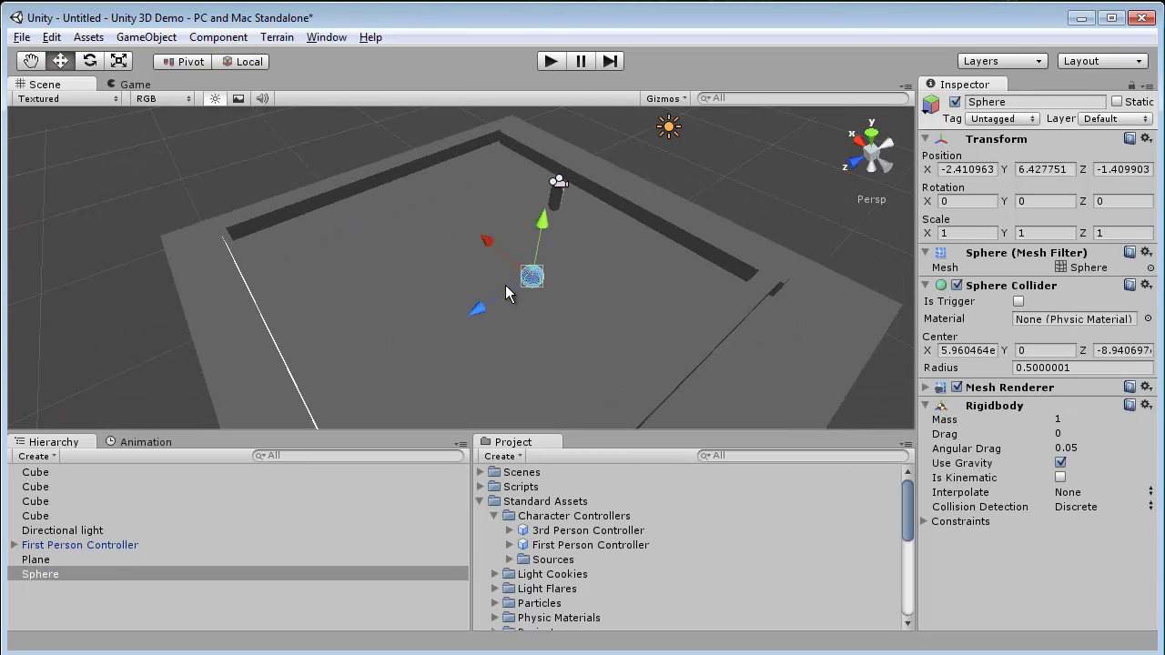
left_click_drag(501, 250, 449, 208)
Select the First Person Controller and play-test the scene to view the falling sphere from its new position
left_click(558, 198)
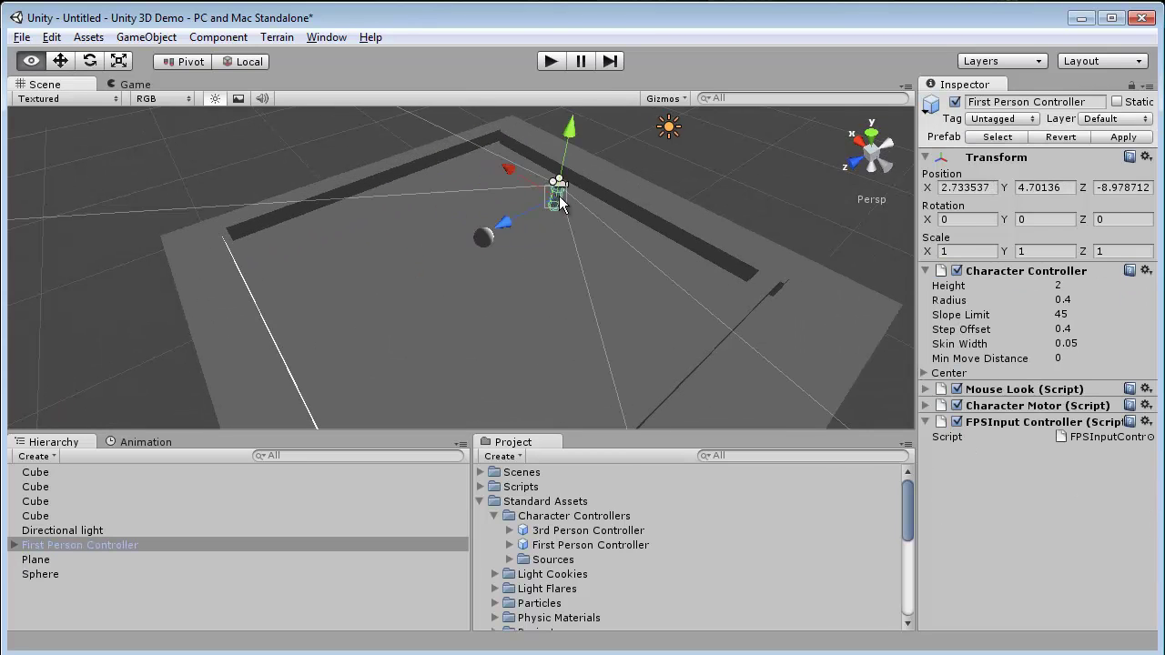
left_click_drag(560, 200, 370, 83, "alt")
left_click(542, 64)
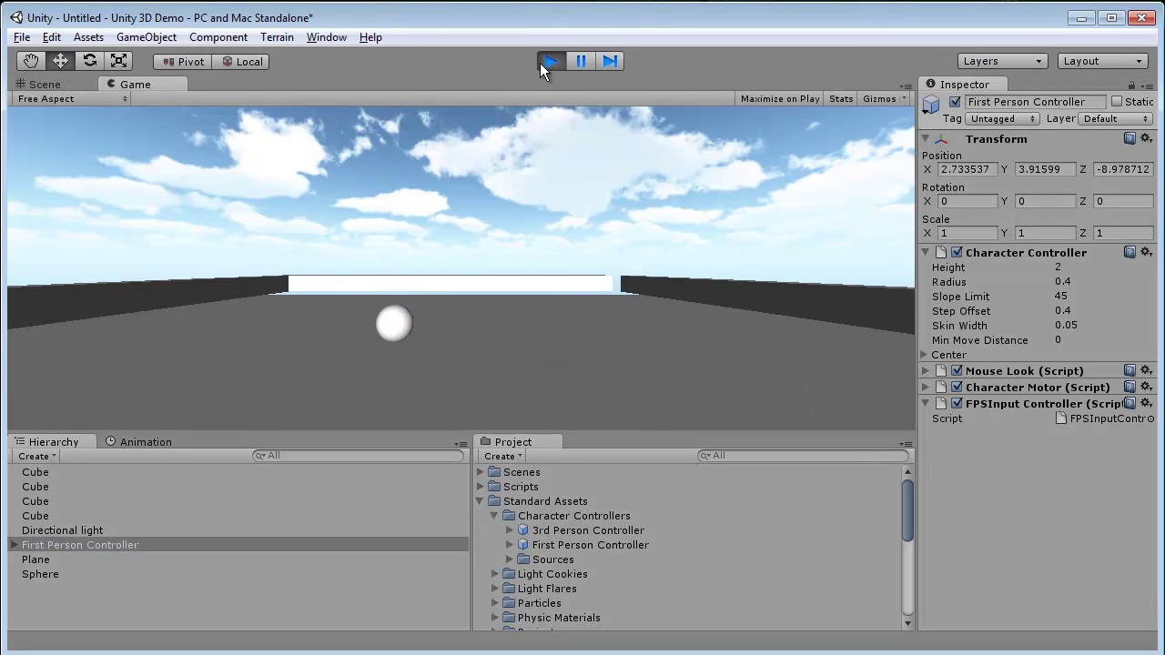
left_click(543, 63)
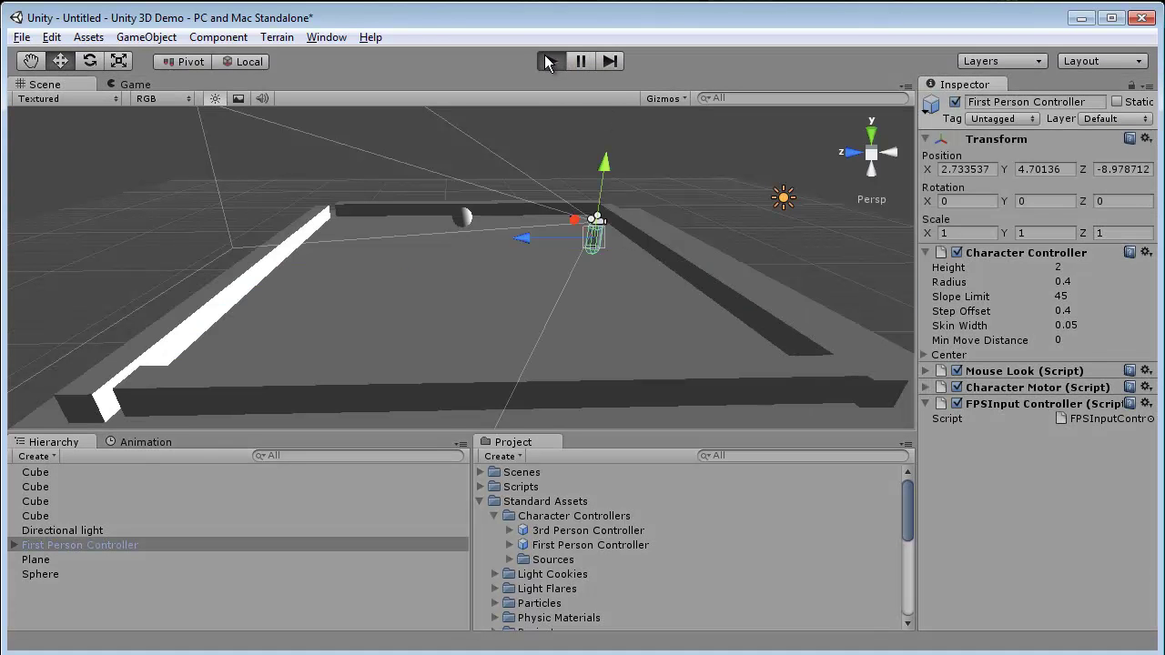
Play-test the scene by walking the First Person Controller forward and backward across the walled plane, and stop play mode
left_click(549, 62)
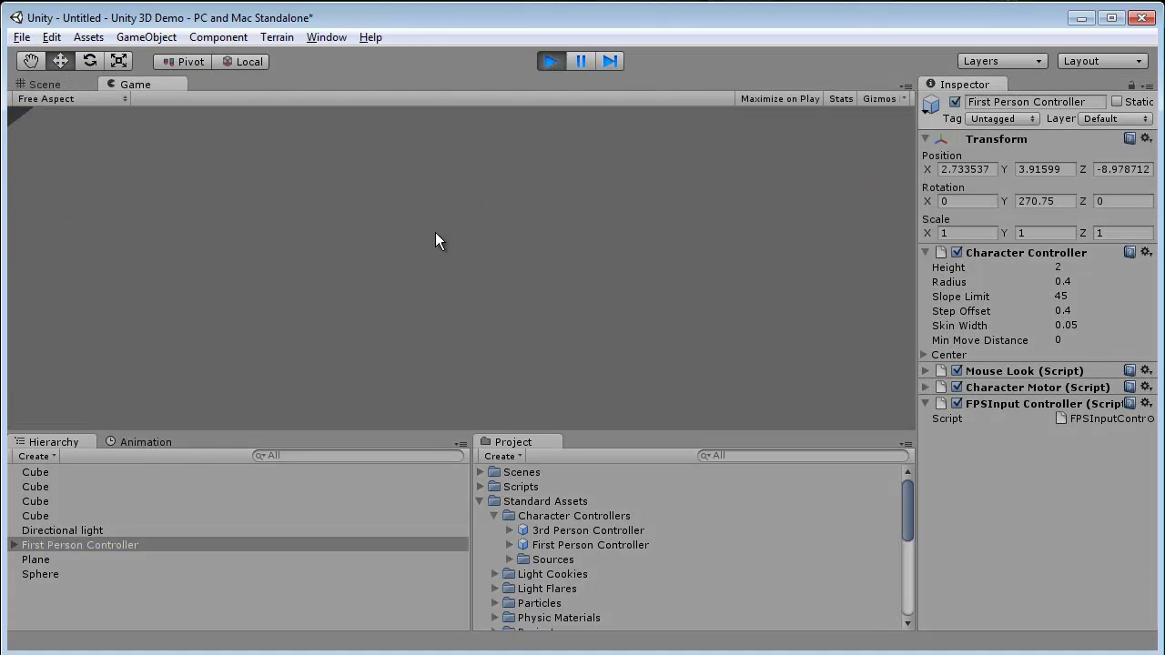
key("w")
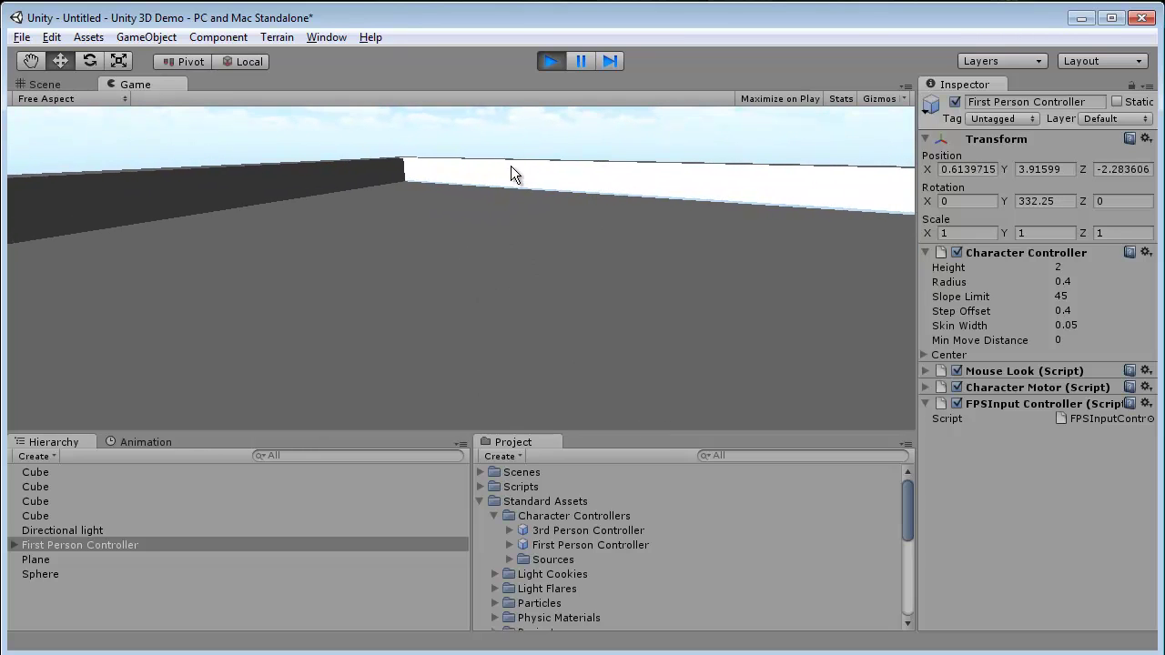
key("s")
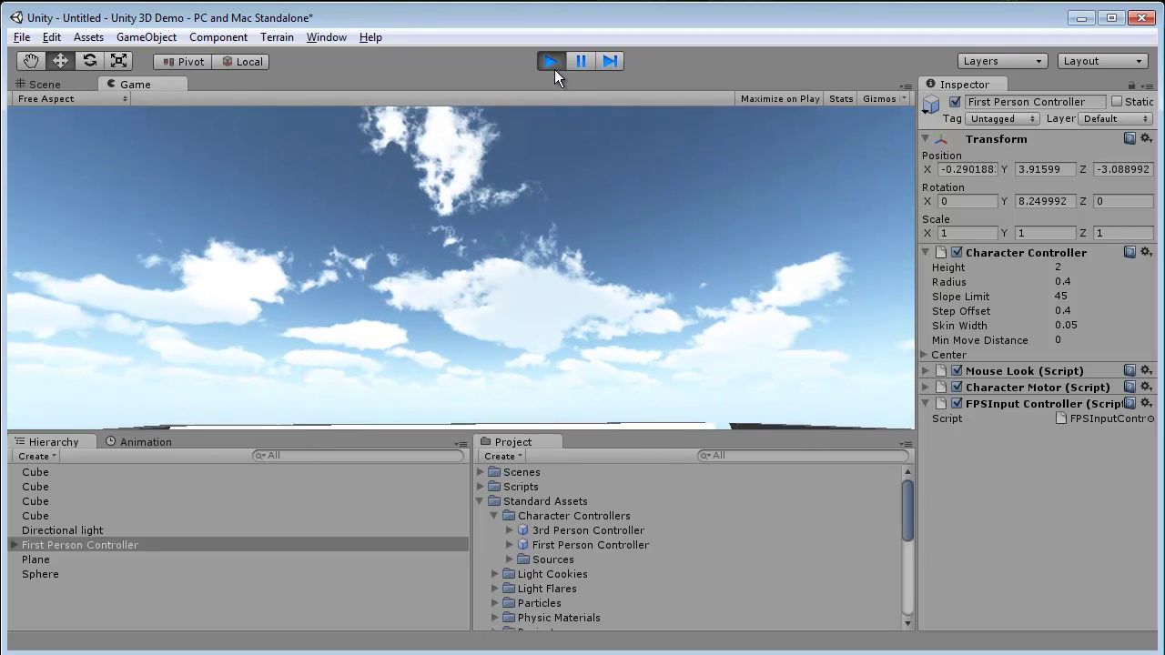
left_click(550, 62)
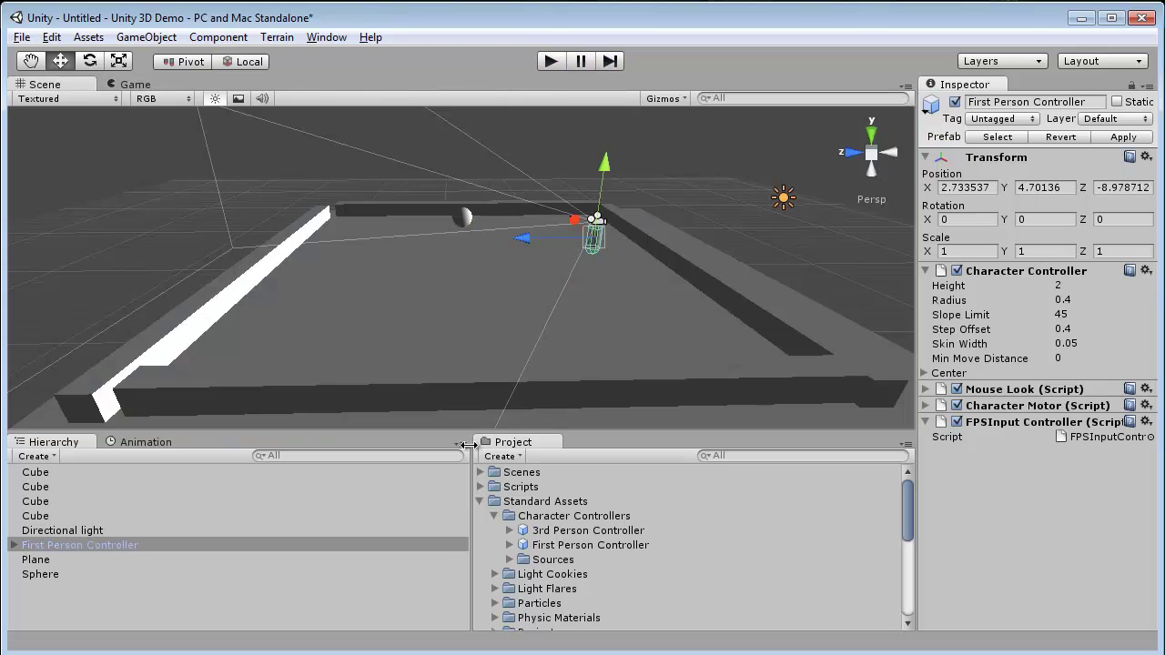
Create a Javascript asset named Force at the top level of the project assets and open it for editing
left_click(478, 500)
right_click(530, 551)
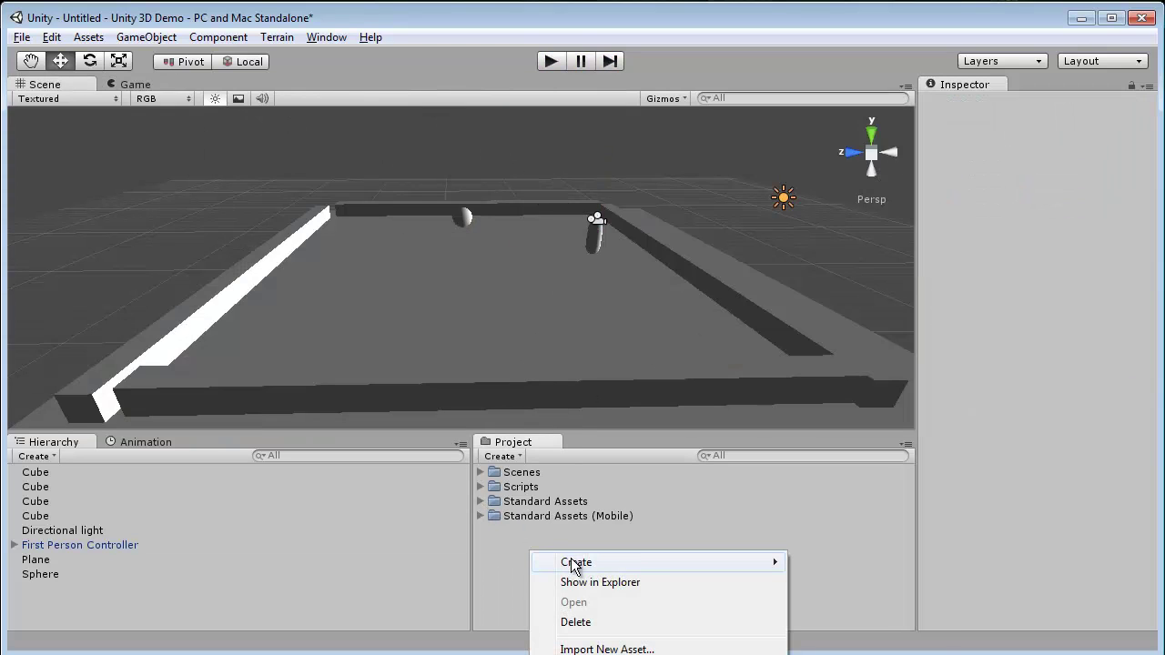
mouse_move(570, 561)
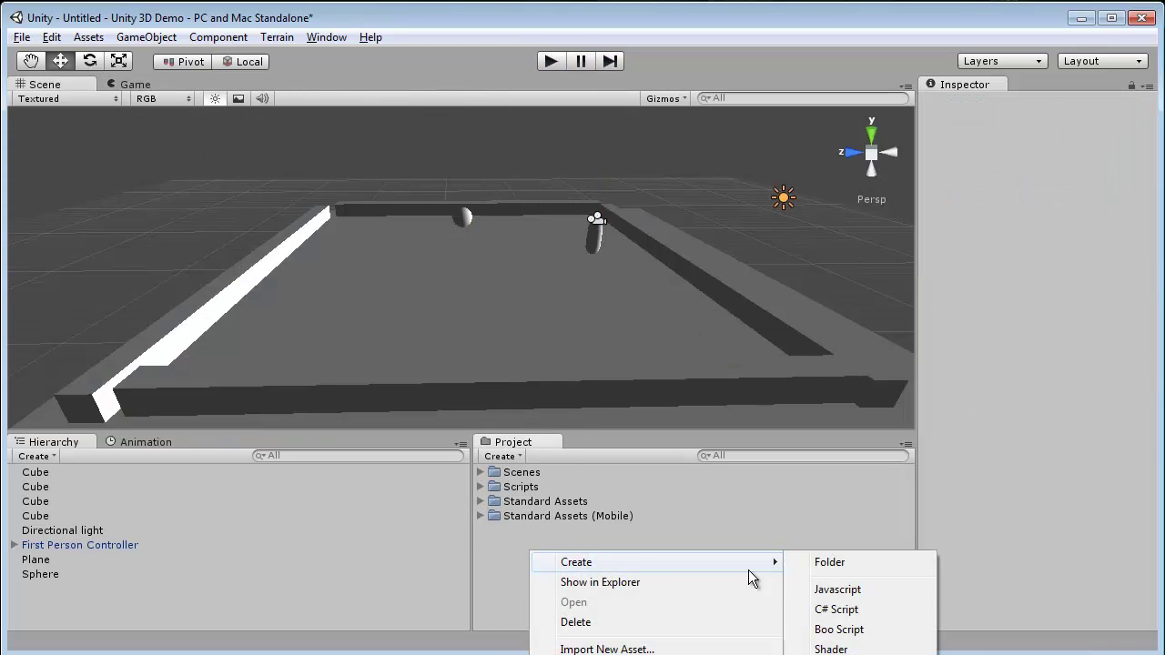
left_click(873, 591)
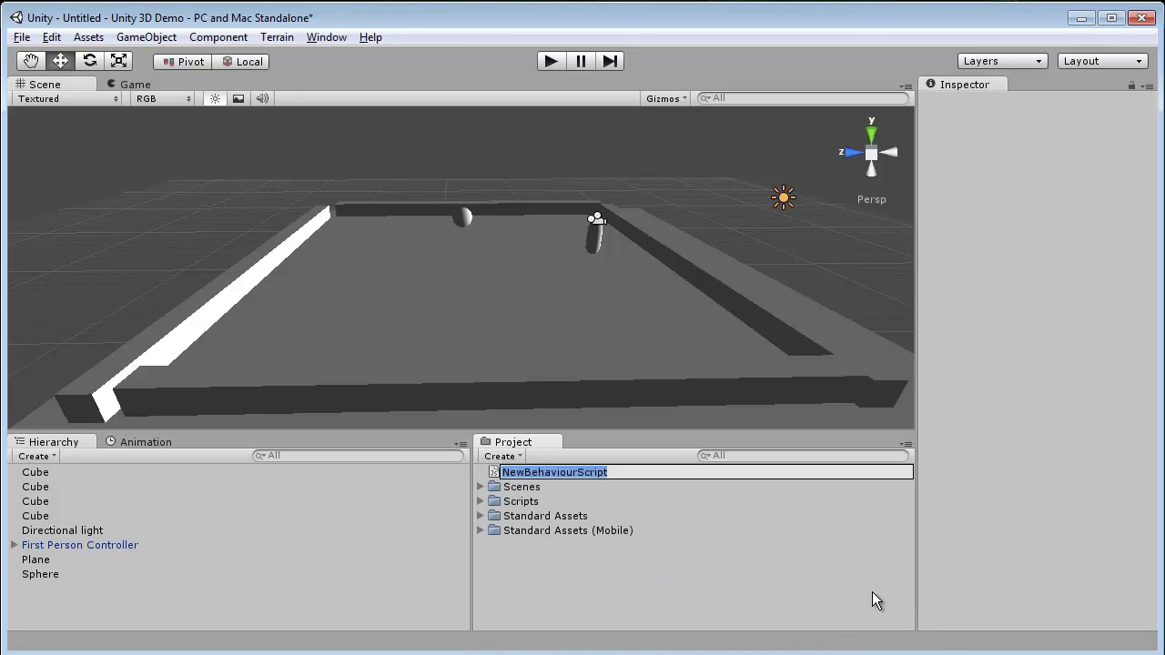
type("Force")
key("Return")
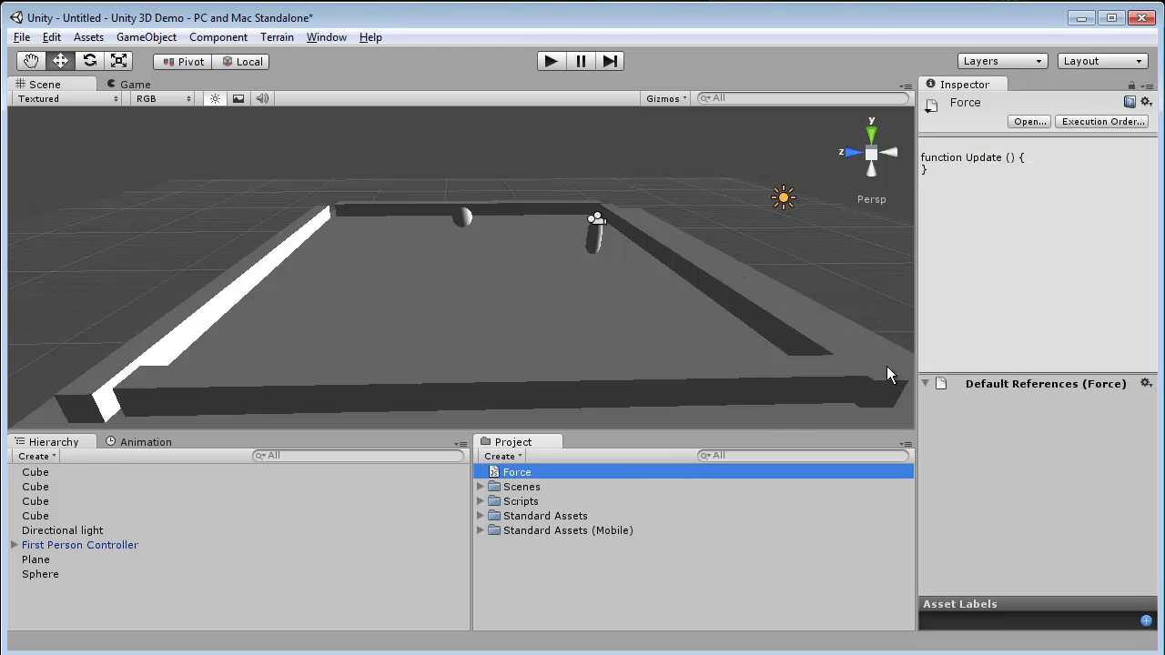
left_click(969, 164)
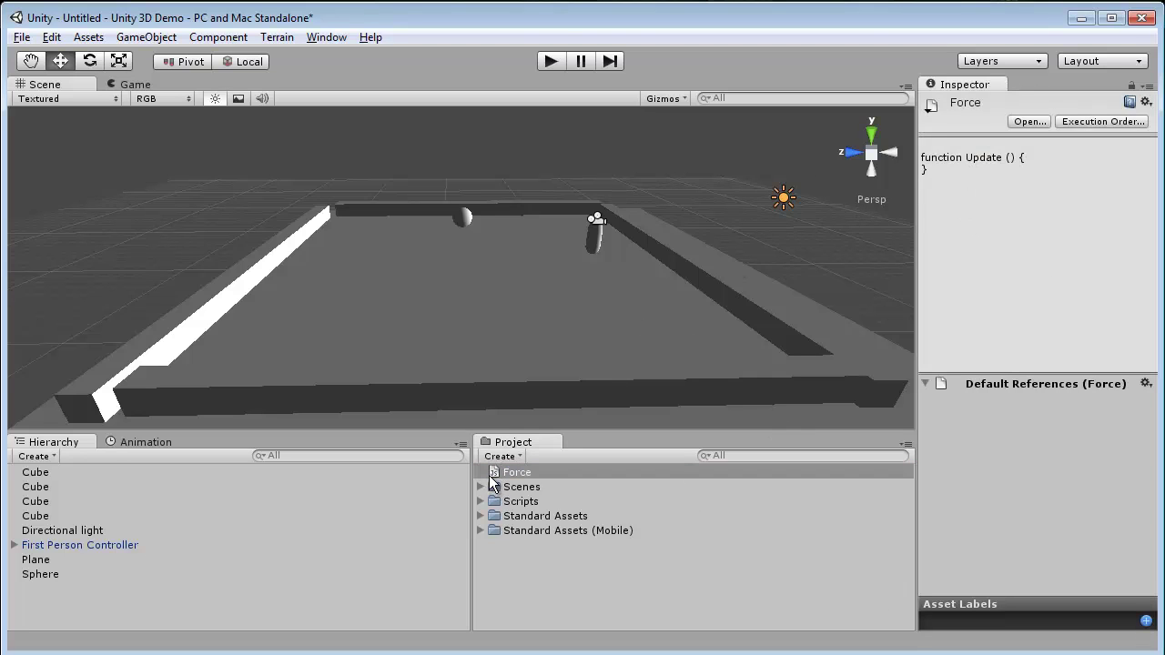
double_click(494, 471)
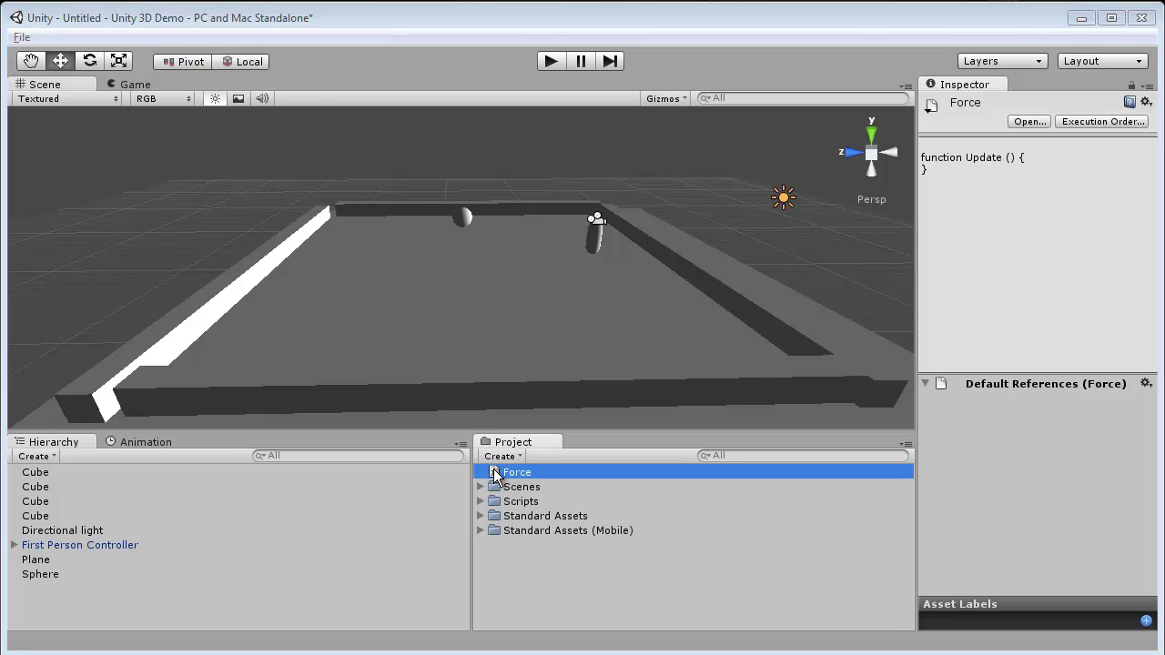